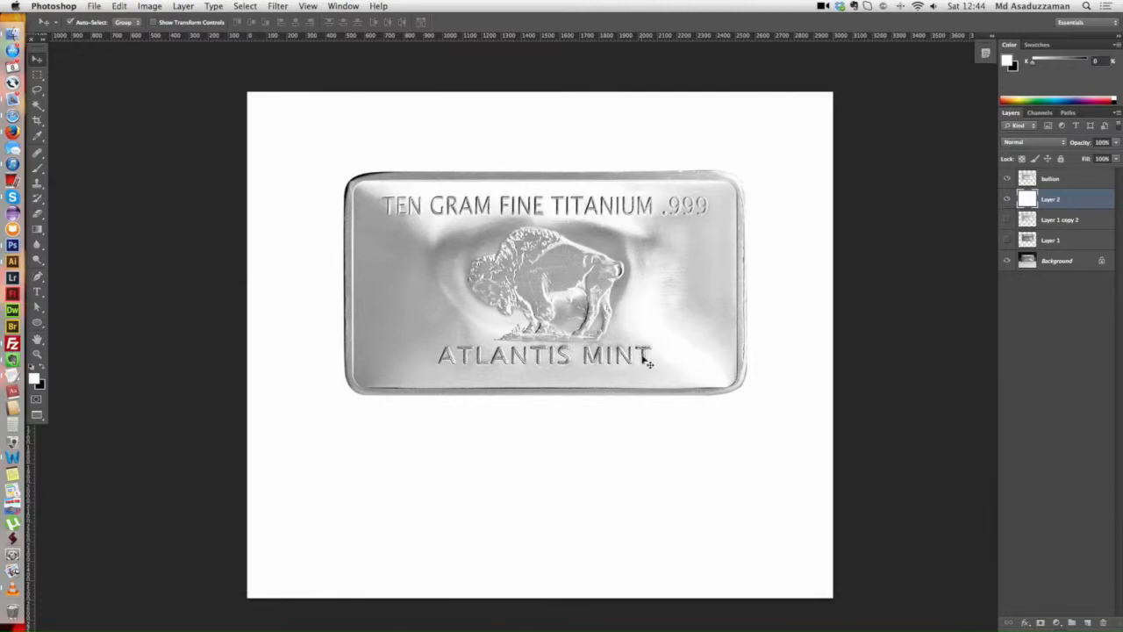
Step: Make the bullion layer the active layer
scroll(626, 354, right, 2)
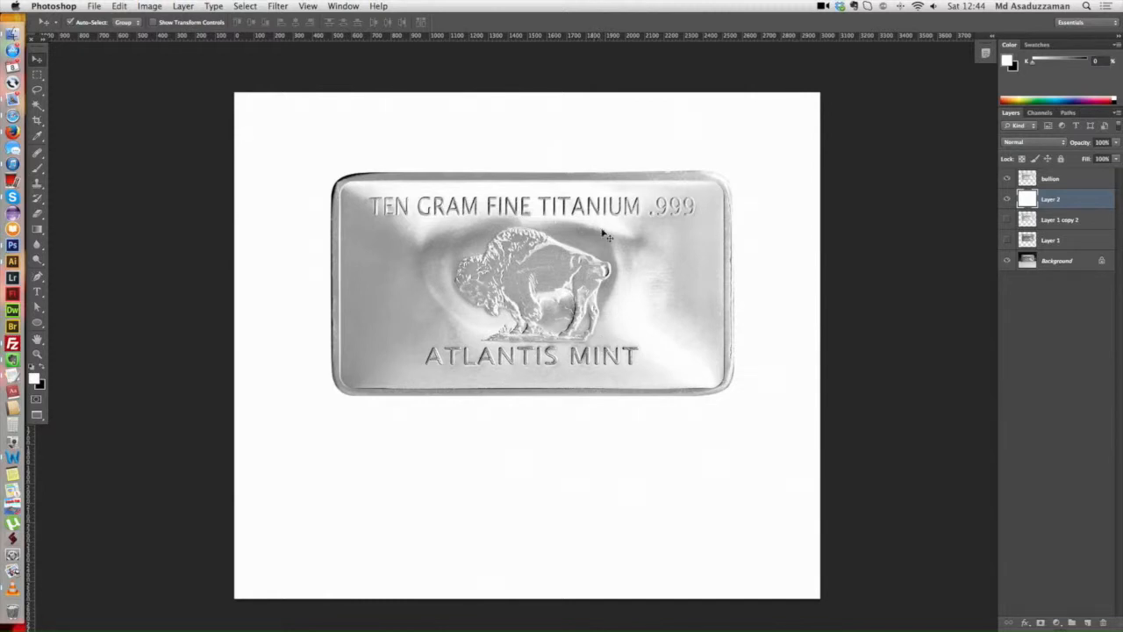
scroll(600, 255, down, 1)
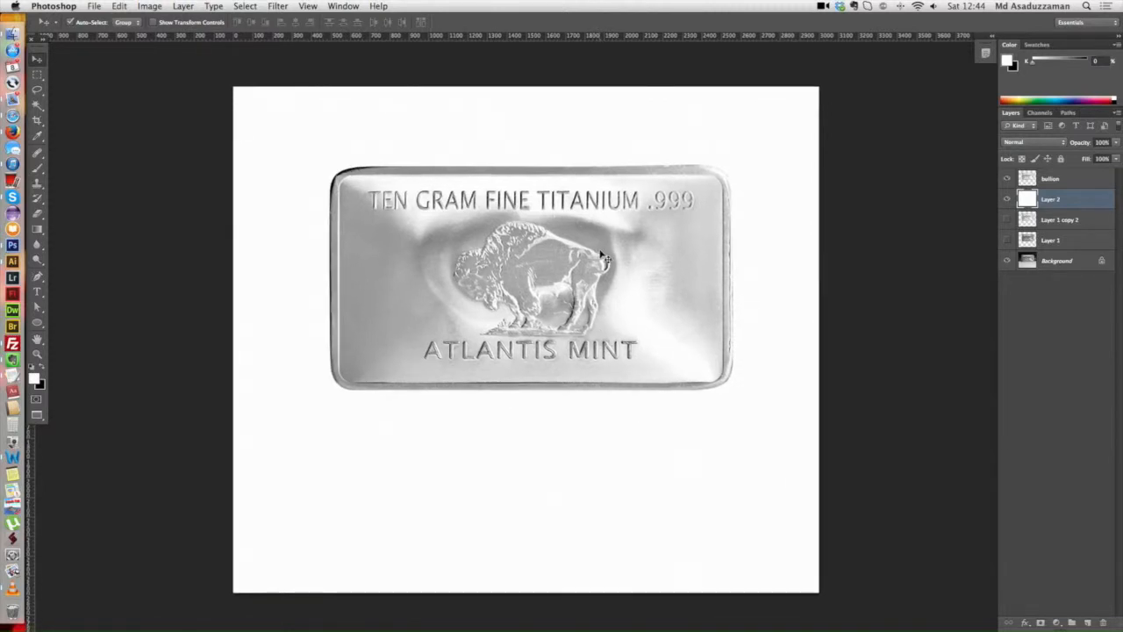
click(1057, 184)
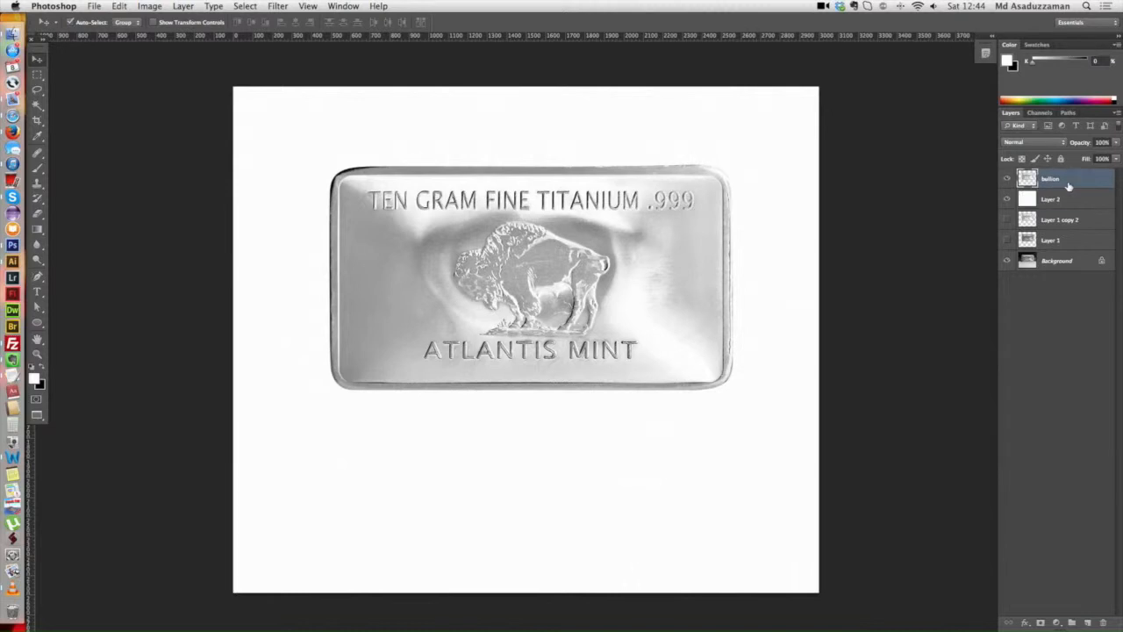
scroll(614, 232, right, 1)
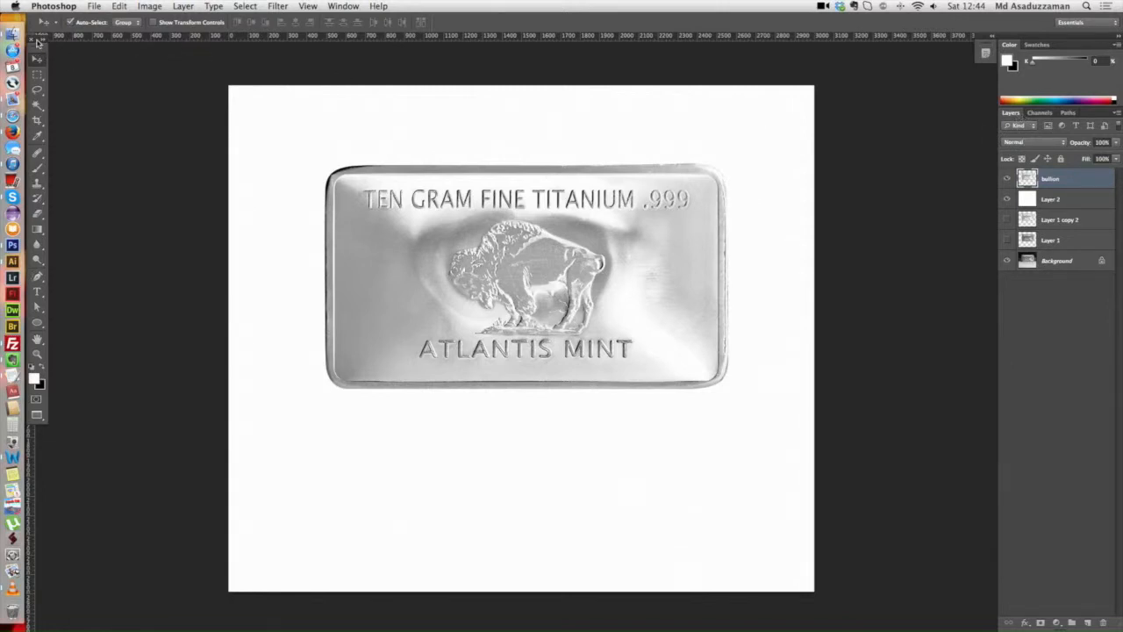
click(343, 6)
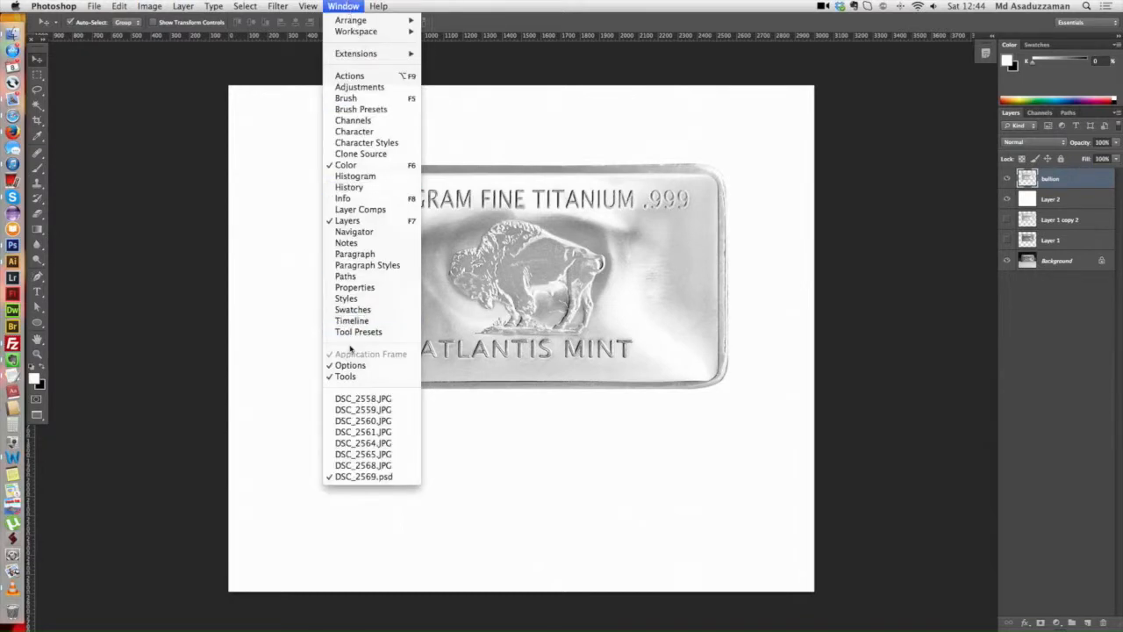
click(772, 229)
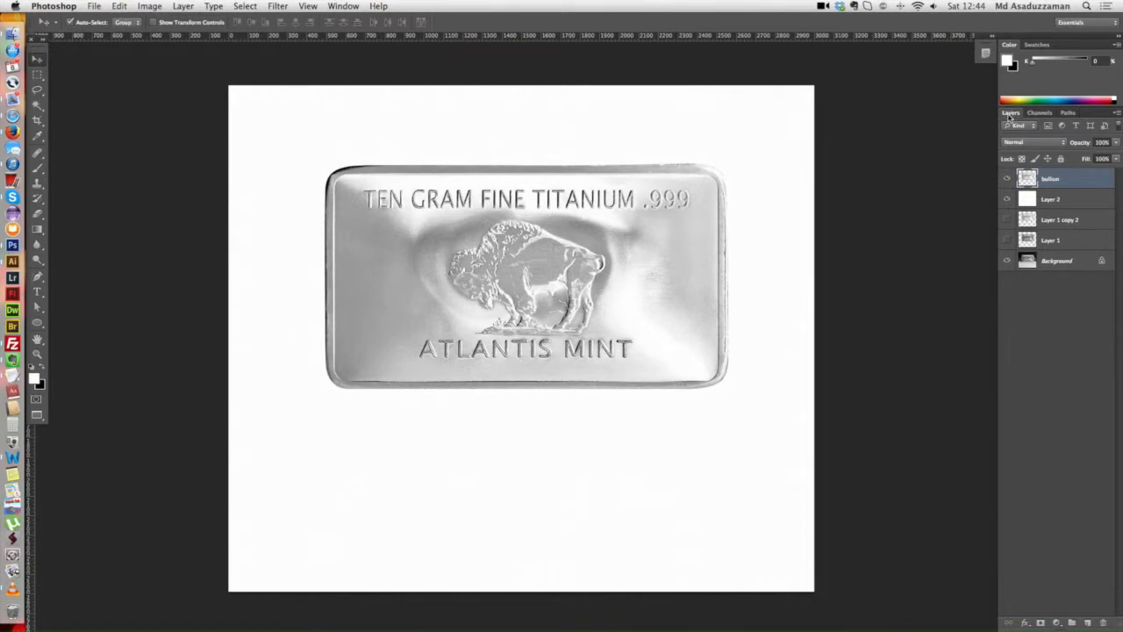
click(343, 6)
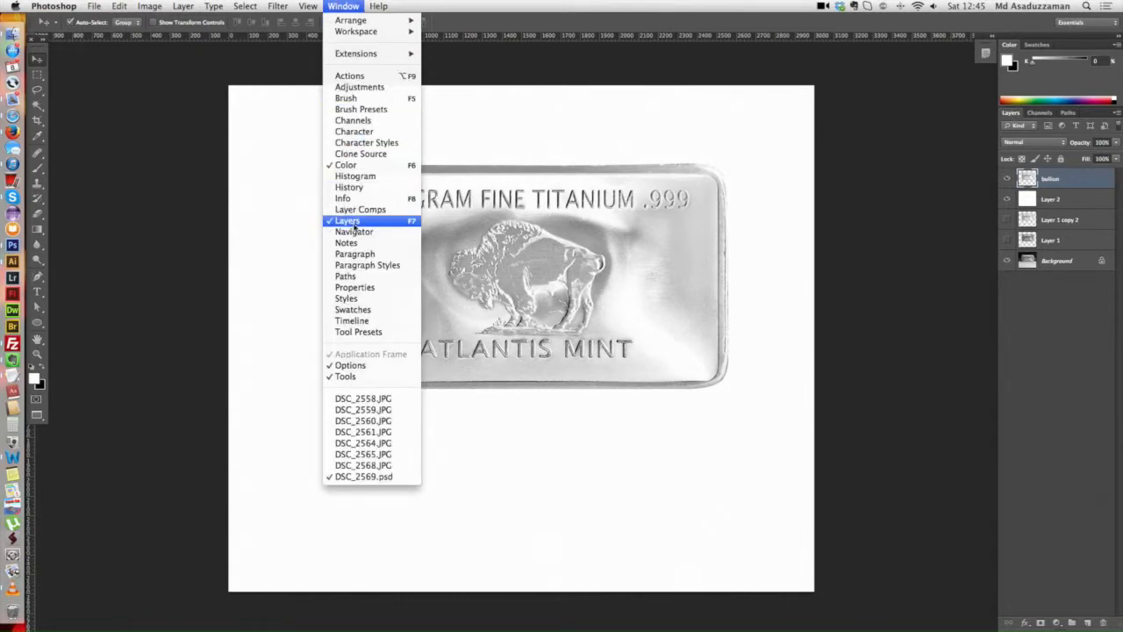
click(741, 288)
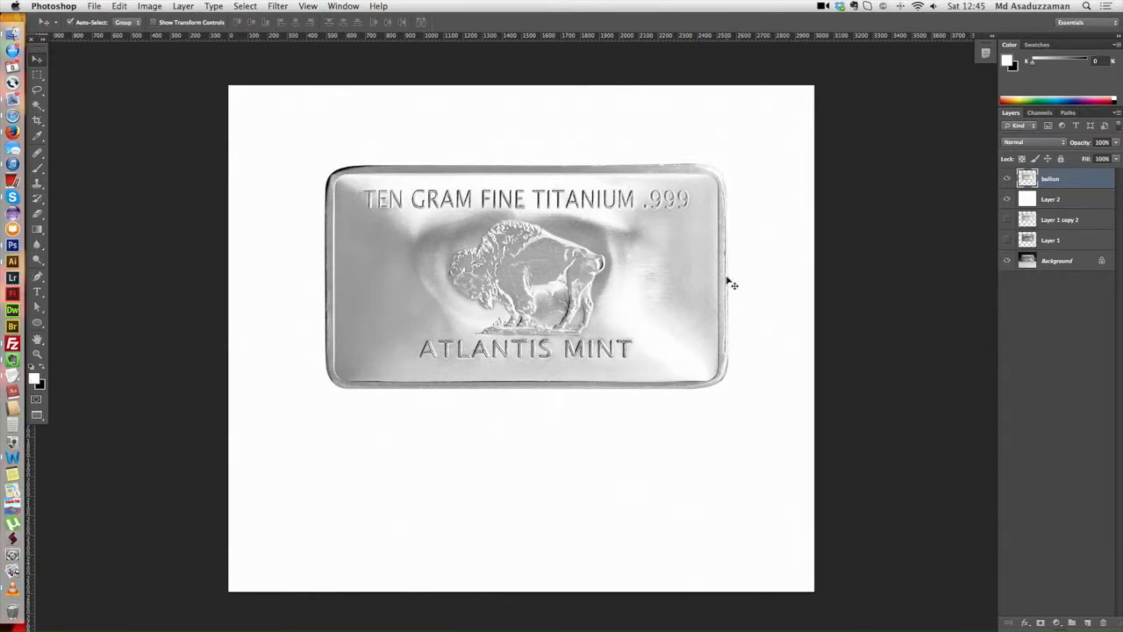
Step: Duplicate the bullion layer and place the copy directly beneath the original in the layer stack
drag(699, 273, 726, 276)
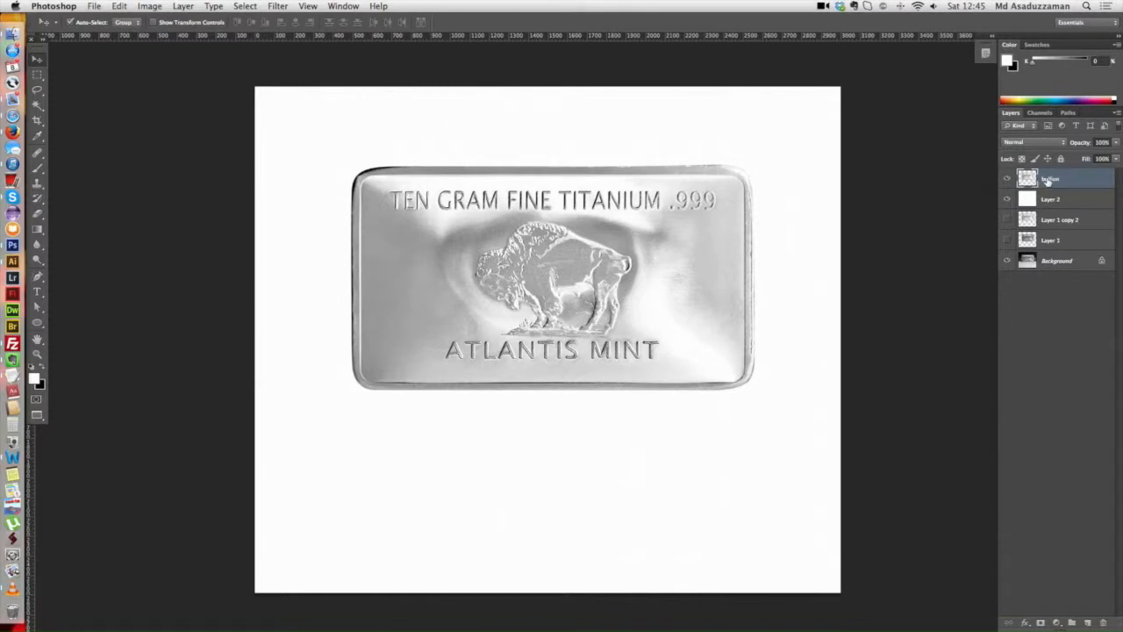
drag(1049, 179, 1089, 620)
drag(1058, 180, 1057, 203)
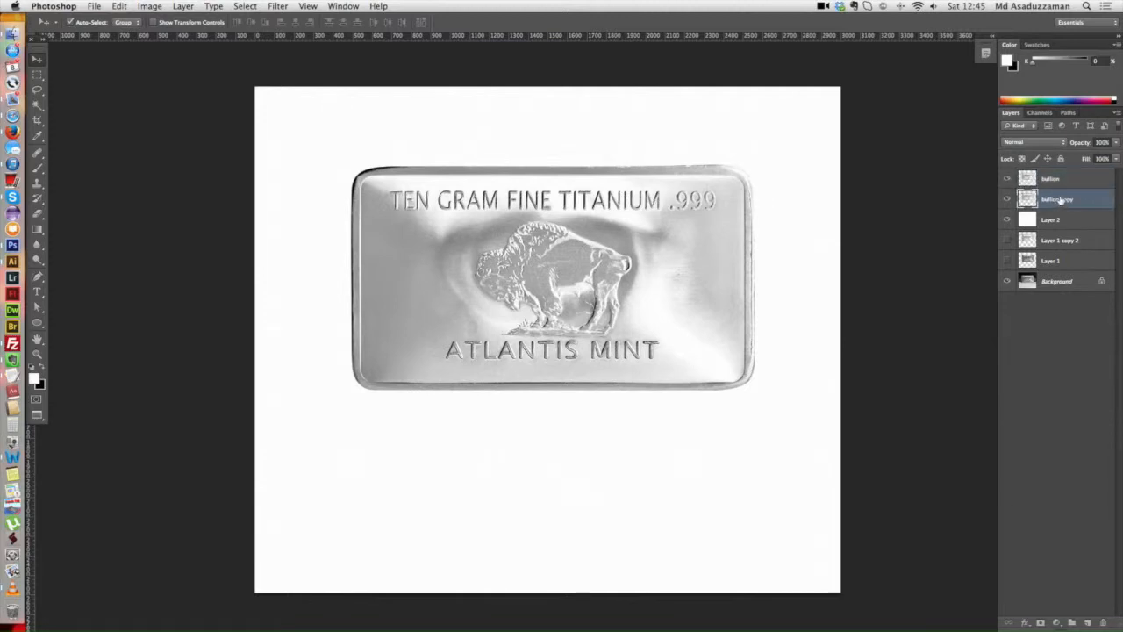
Step: Flip the bullion copy vertically and move it straight down 1162 px so it mirrors the bar from its lower edge
drag(664, 291, 624, 265)
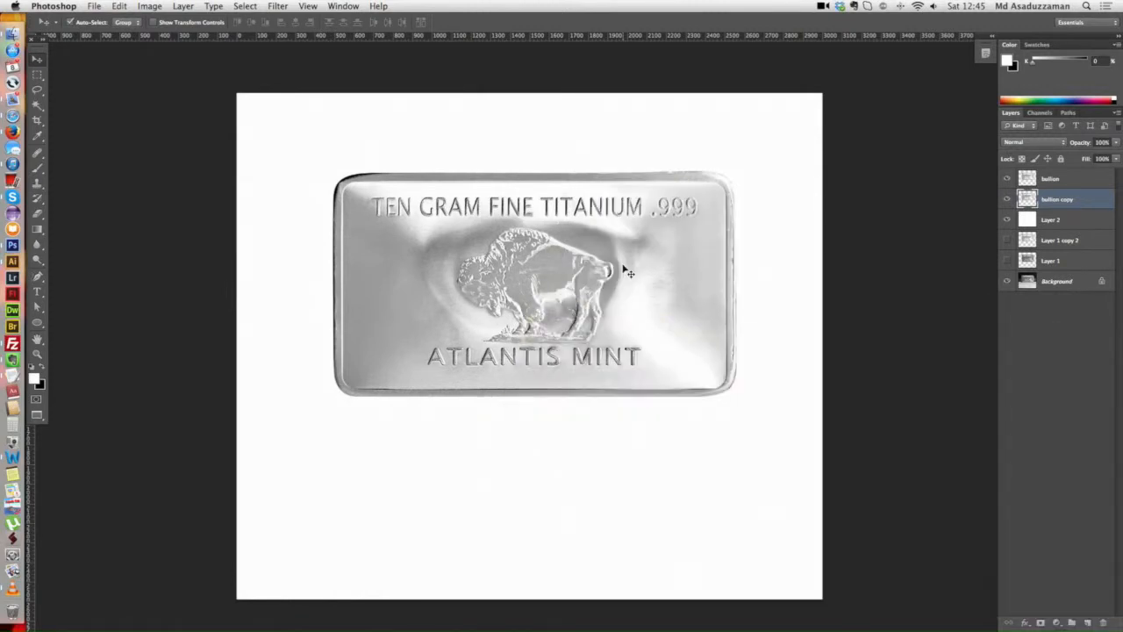
key(ctrl+t)
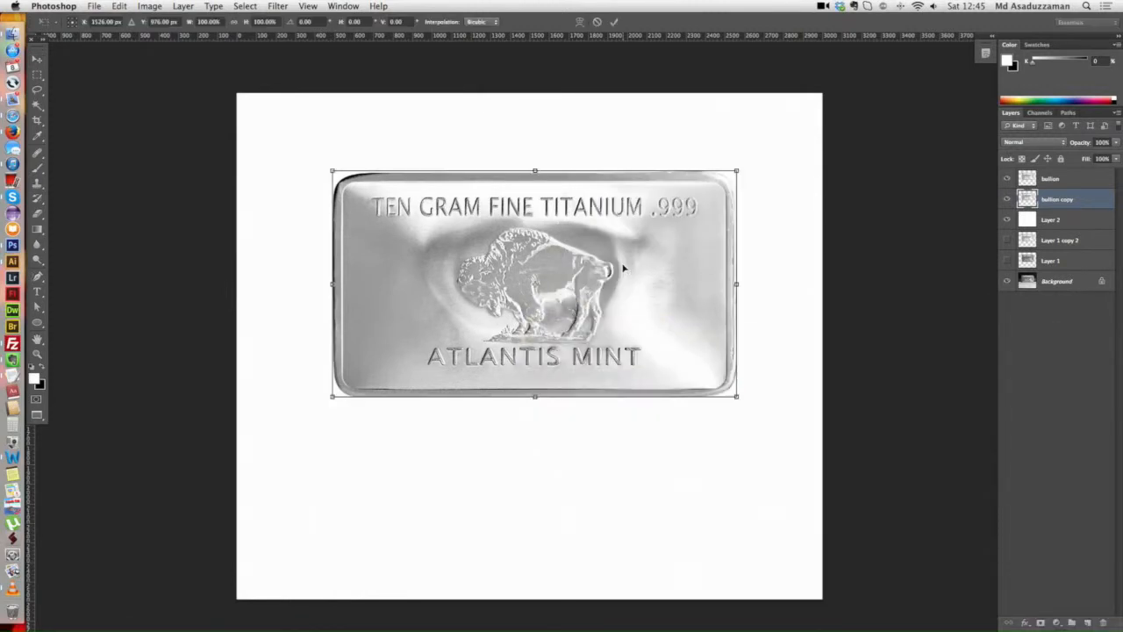
right_click(584, 221)
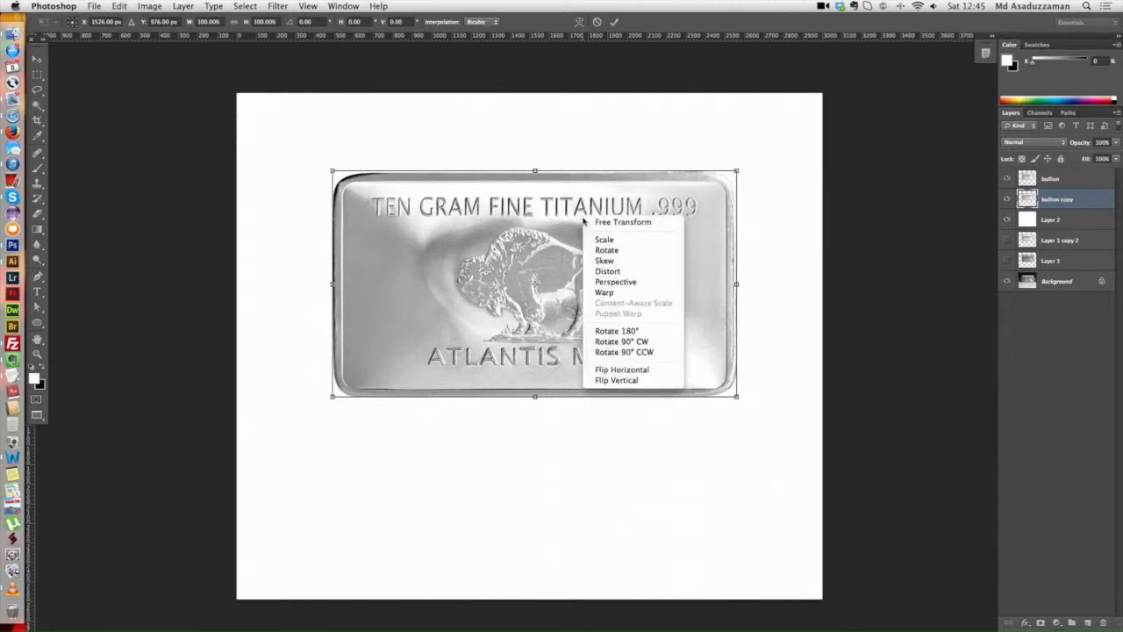
click(621, 381)
drag(551, 199, 548, 425)
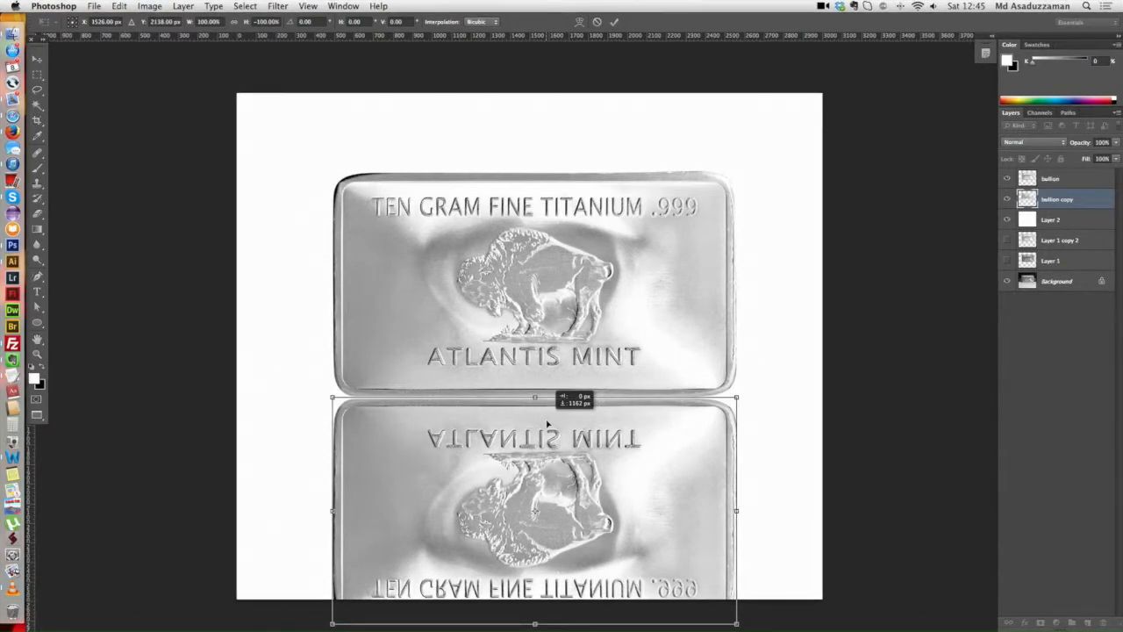
drag(547, 424, 547, 425)
drag(557, 436, 549, 459)
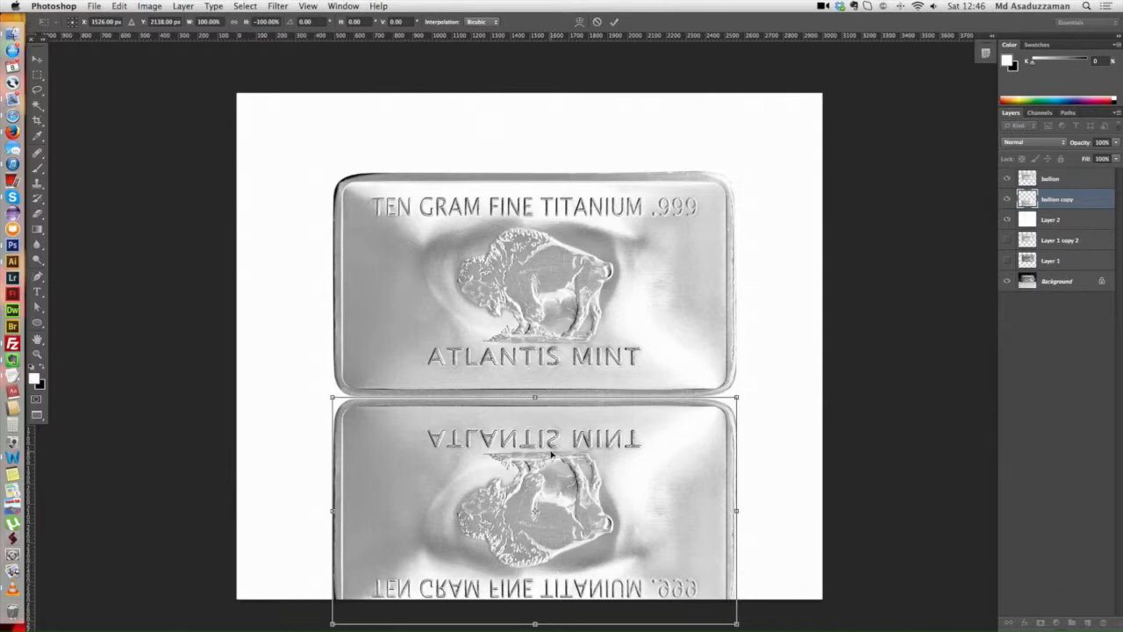
key(Return)
Step: Select the lower part of the flipped bar with a rectangular marquee reaching past both its sides and down to the canvas edge
scroll(562, 399, up, 1)
scroll(562, 399, up, 1)
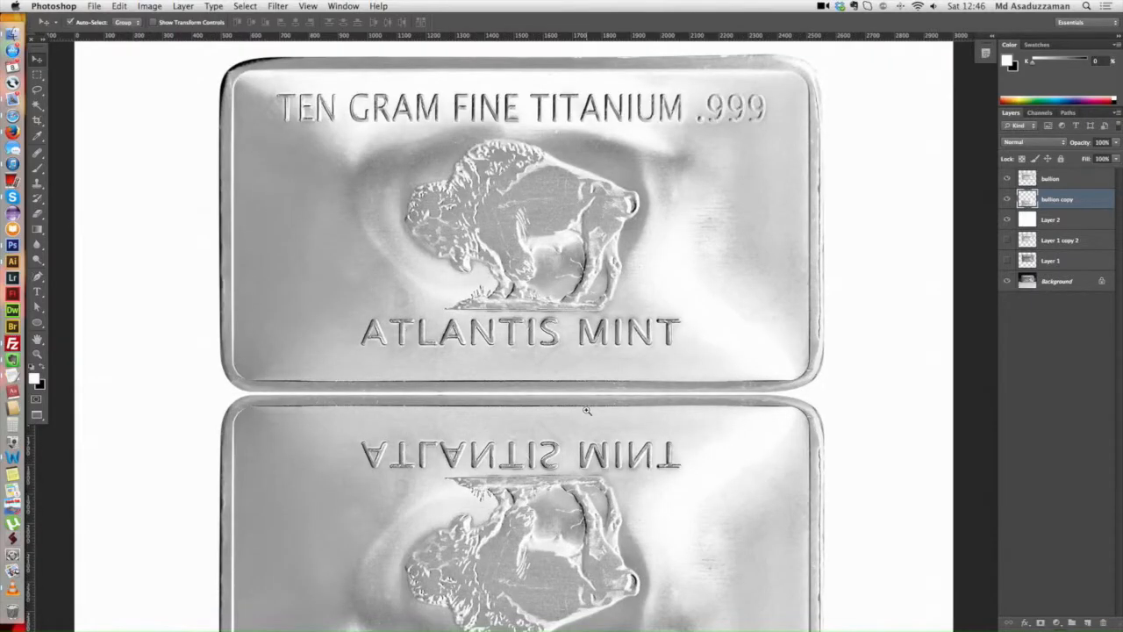
scroll(587, 409, down, 4)
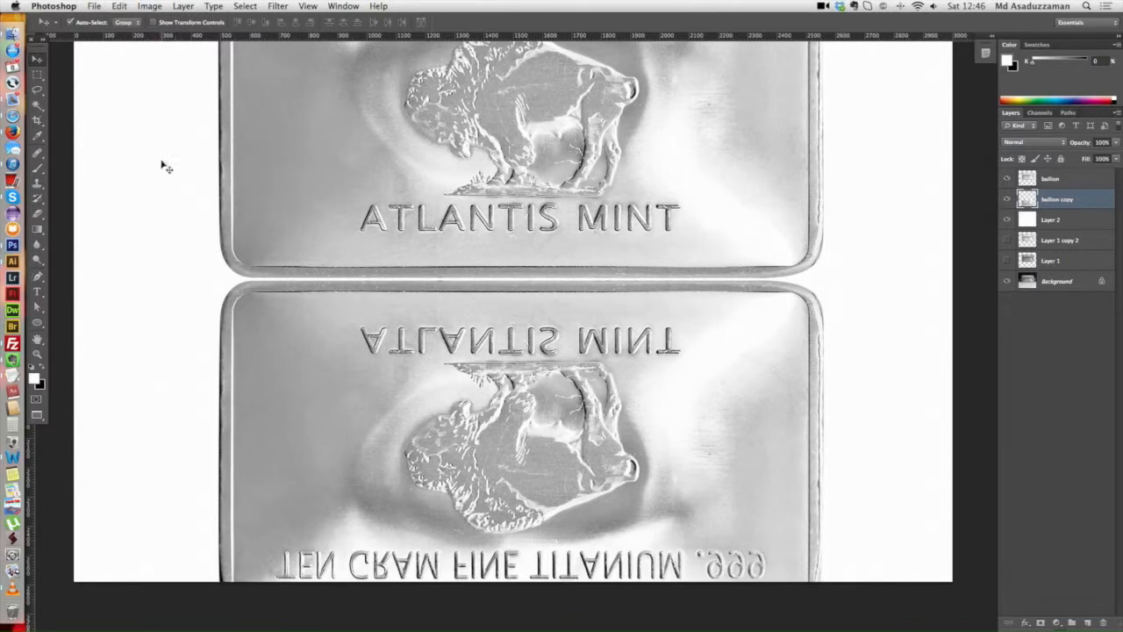
click(38, 78)
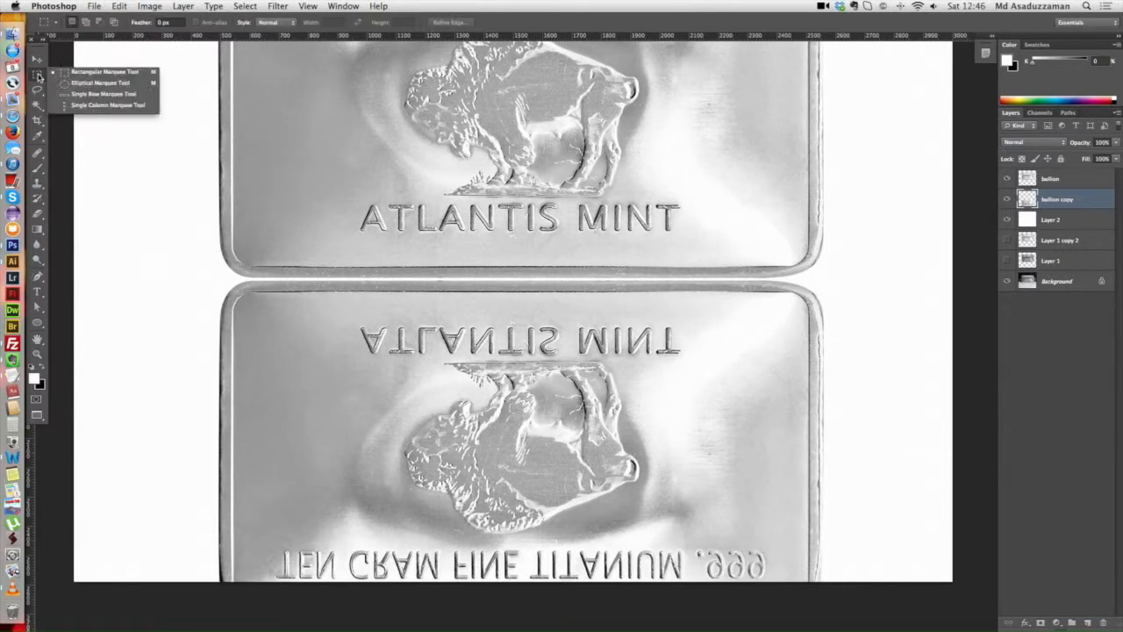
click(128, 75)
scroll(433, 253, down, 3)
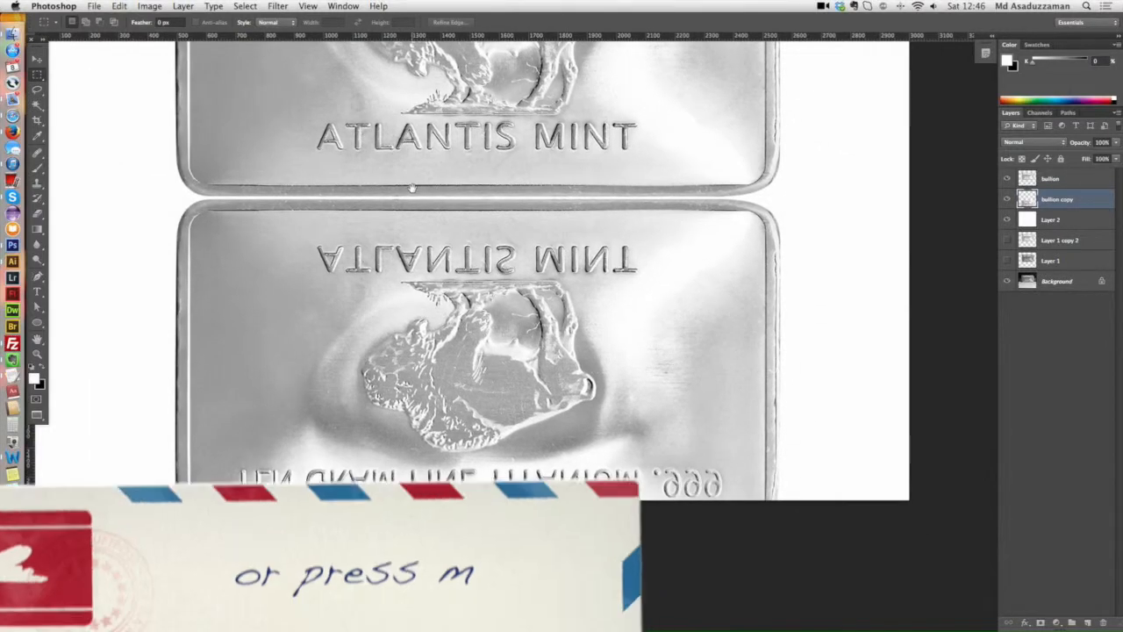
drag(170, 328, 852, 521)
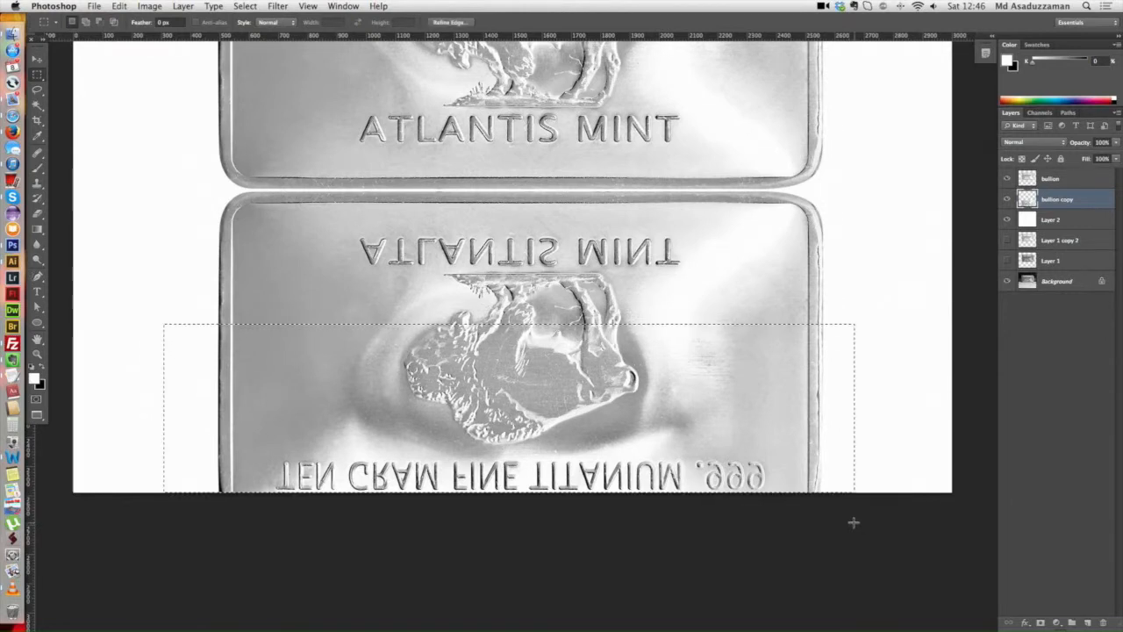
Step: Preview the hard edge of the rectangular selection in Quick Mask mode and return to normal editing
scroll(652, 407, up, 2)
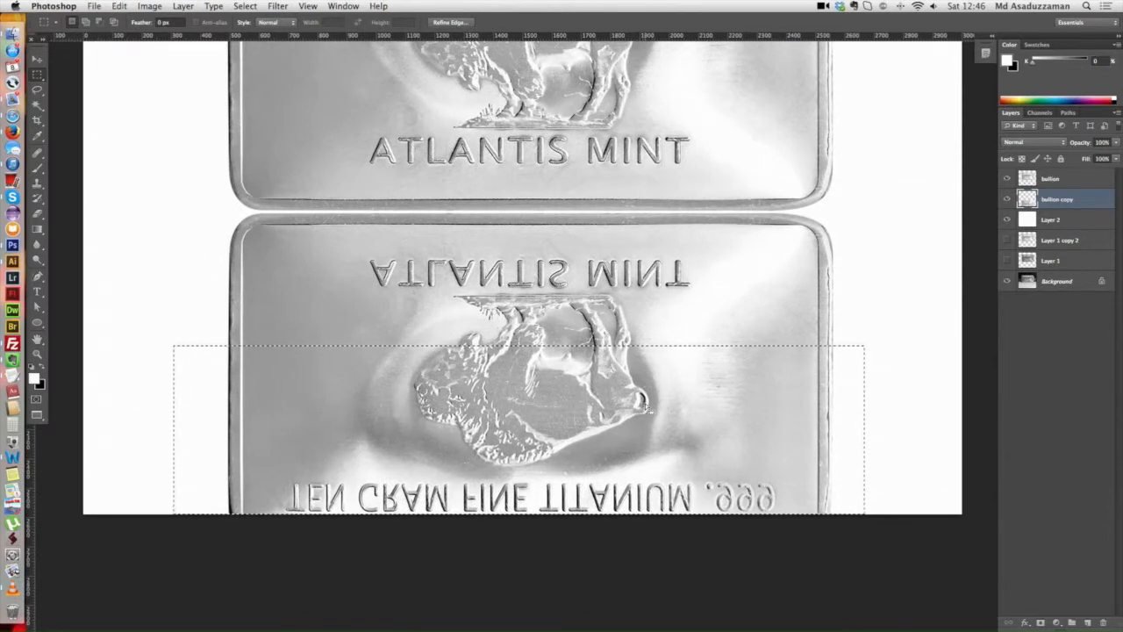
key(q)
key(q)
key(q)
key(q)
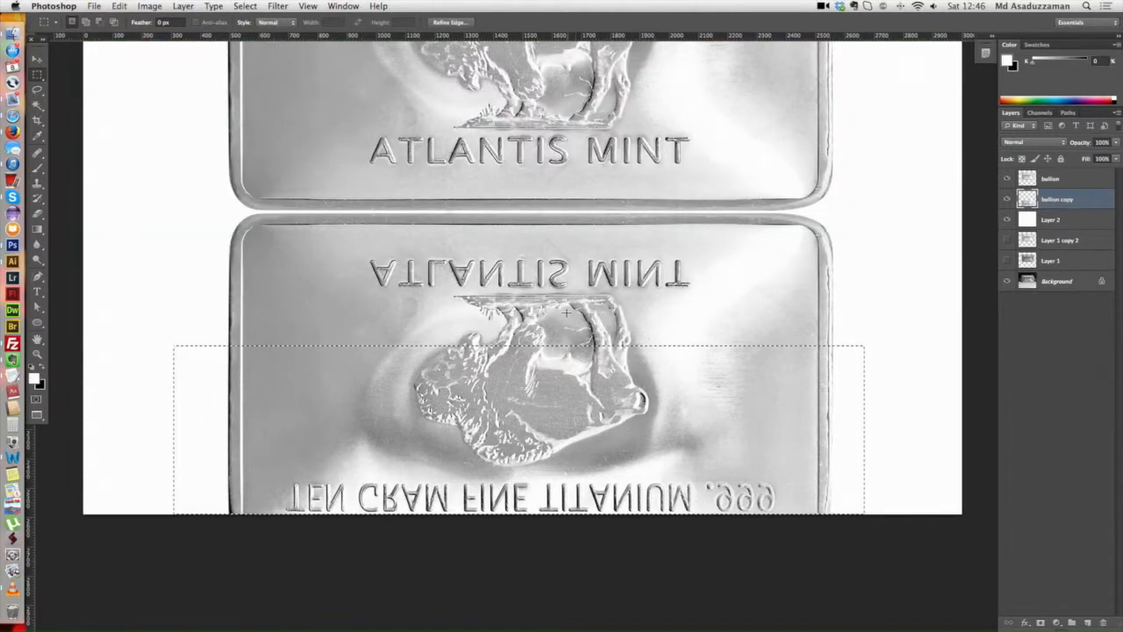
Step: Feather the rectangular selection with a radius of 100 pixels
click(246, 6)
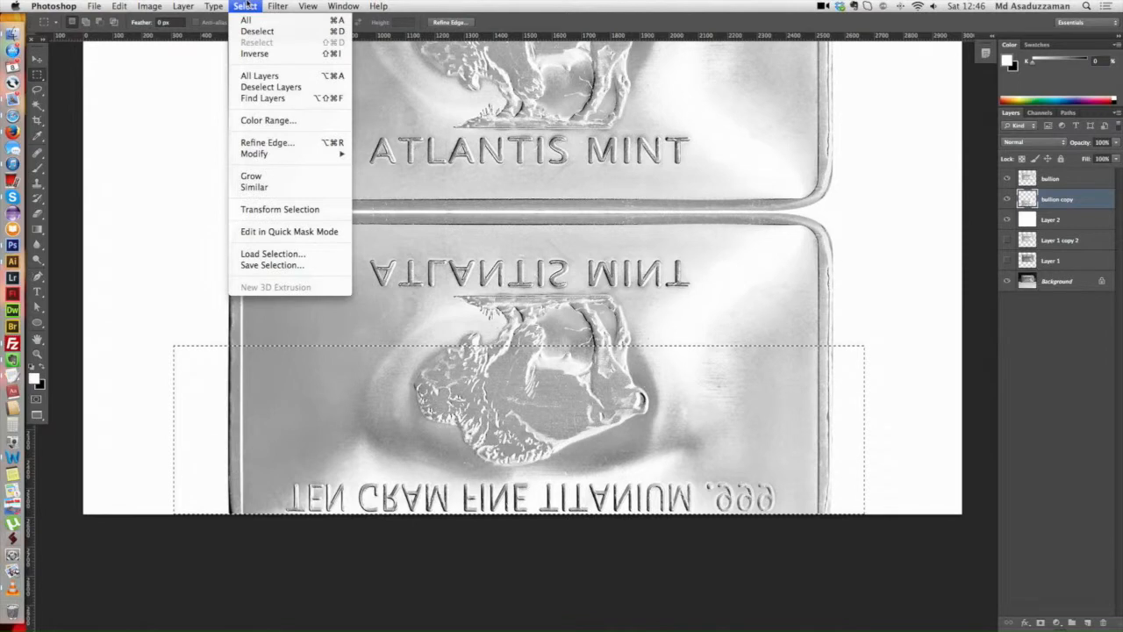
mouse_move(298, 155)
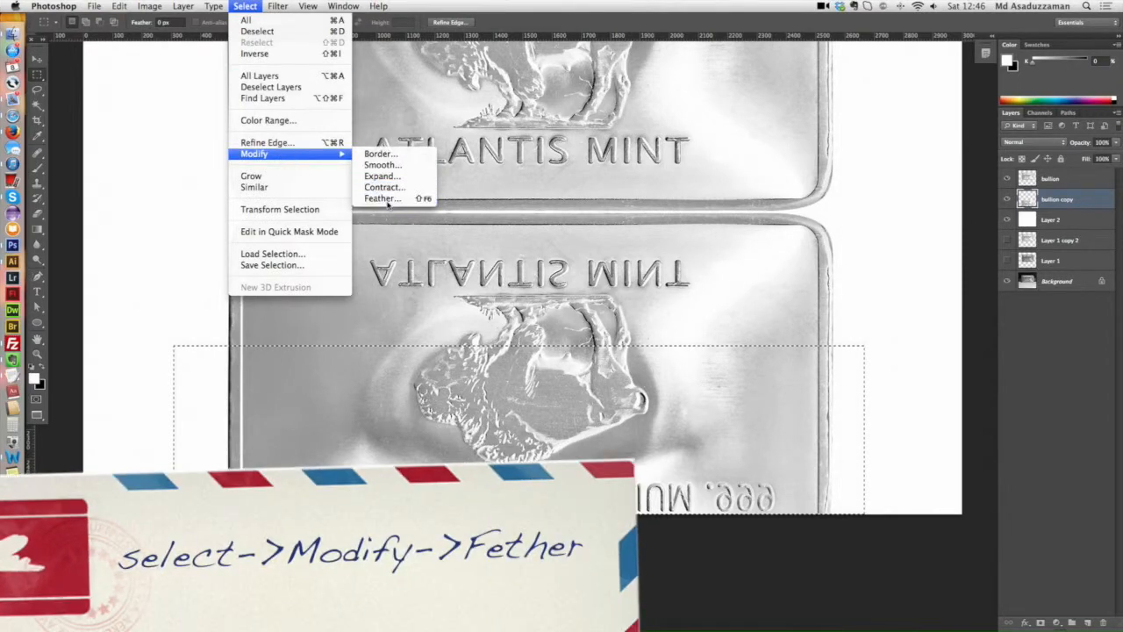
click(387, 198)
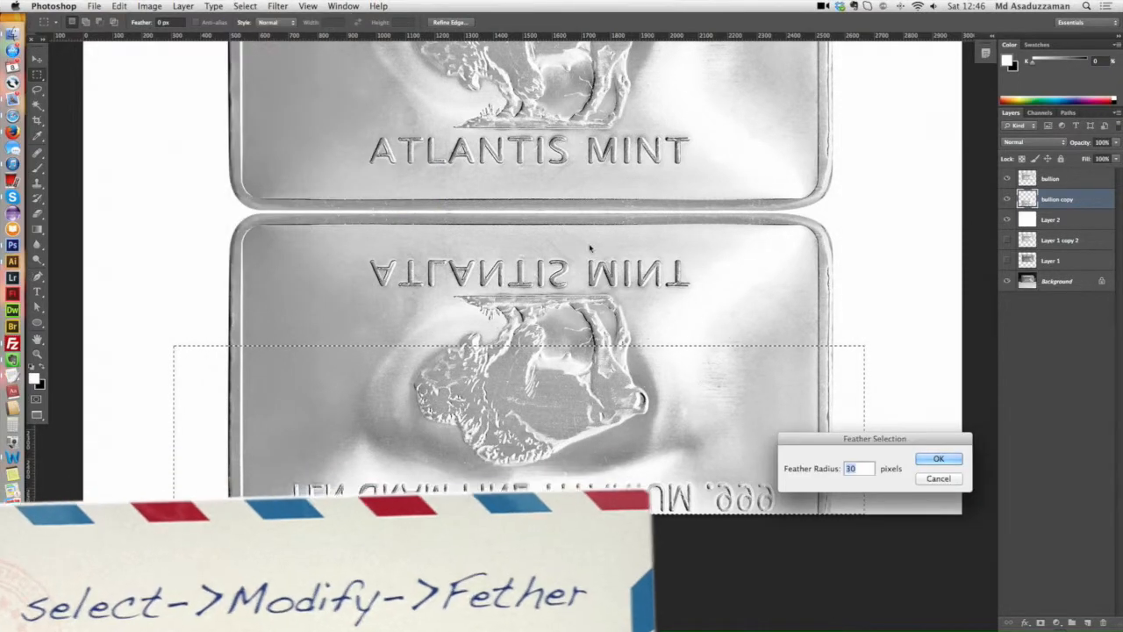
scroll(590, 248, up, 3)
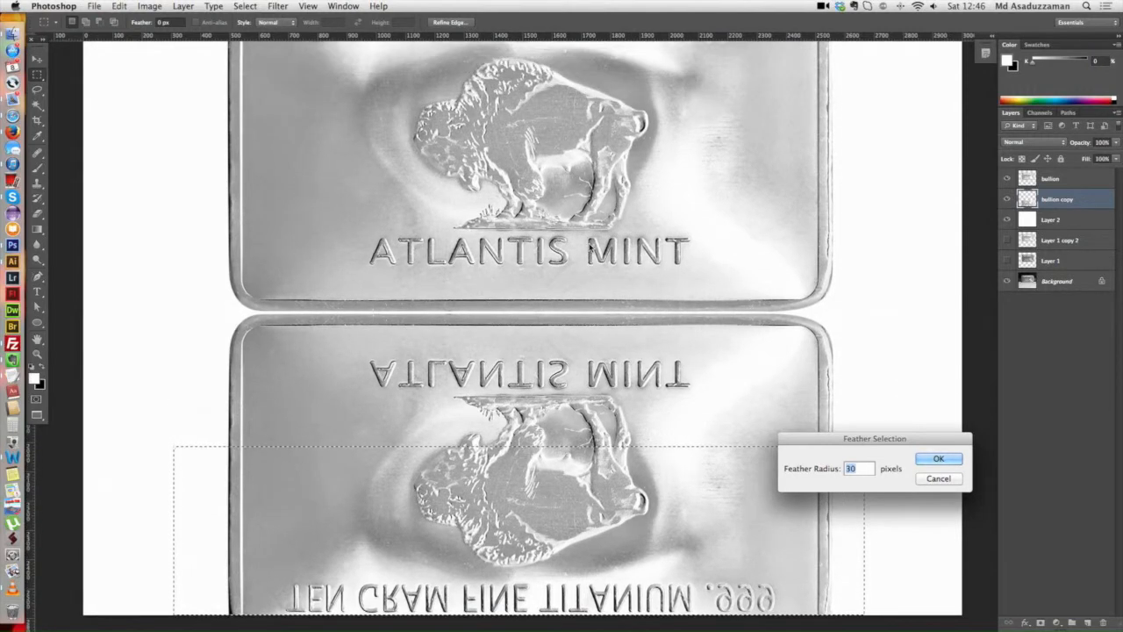
scroll(590, 248, down, 1)
text(100)
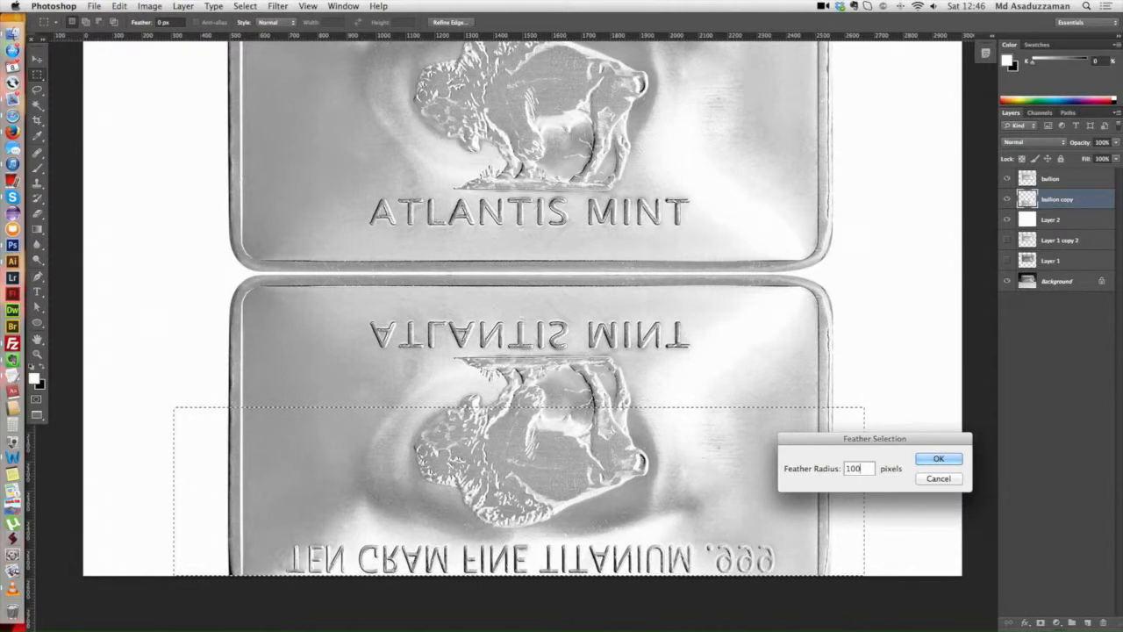
key(Return)
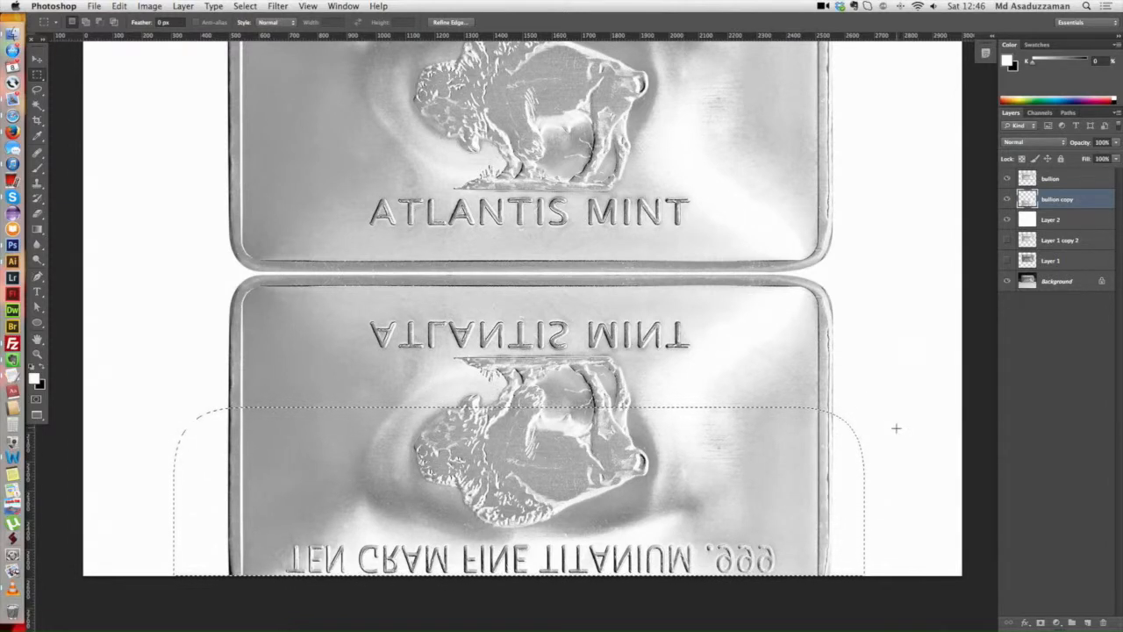
Step: Preview the feathered selection's soft edge in Quick Mask mode and return to normal editing
key(q)
key(q)
key(q)
key(q)
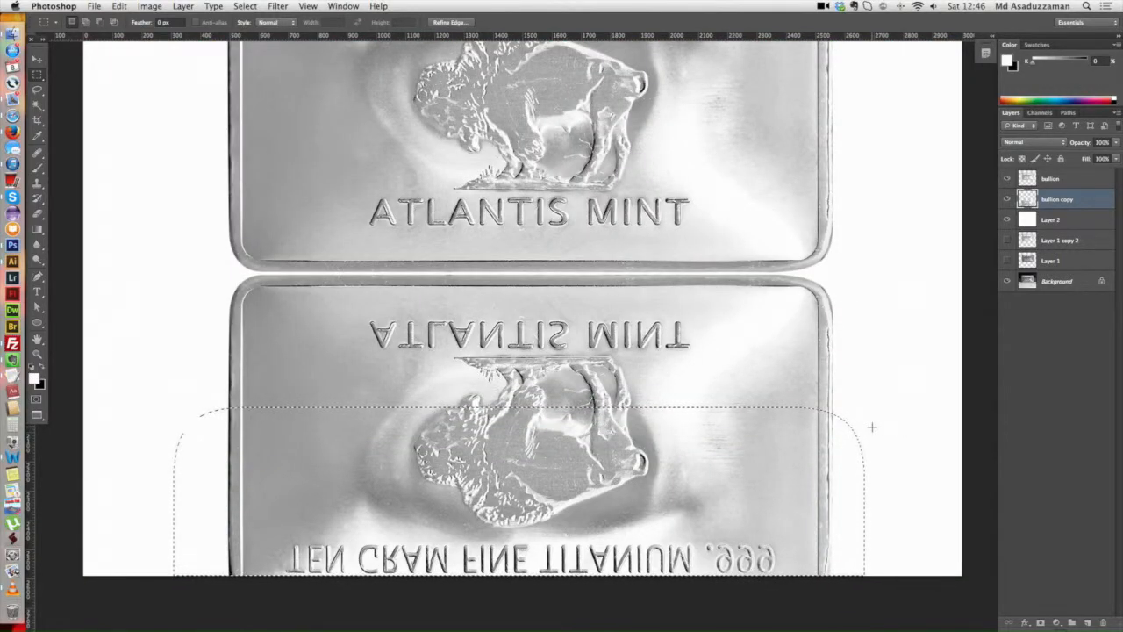
Step: Invert the feathered selection and check the inverted area in Quick Mask mode
key(ctrl+shift+i)
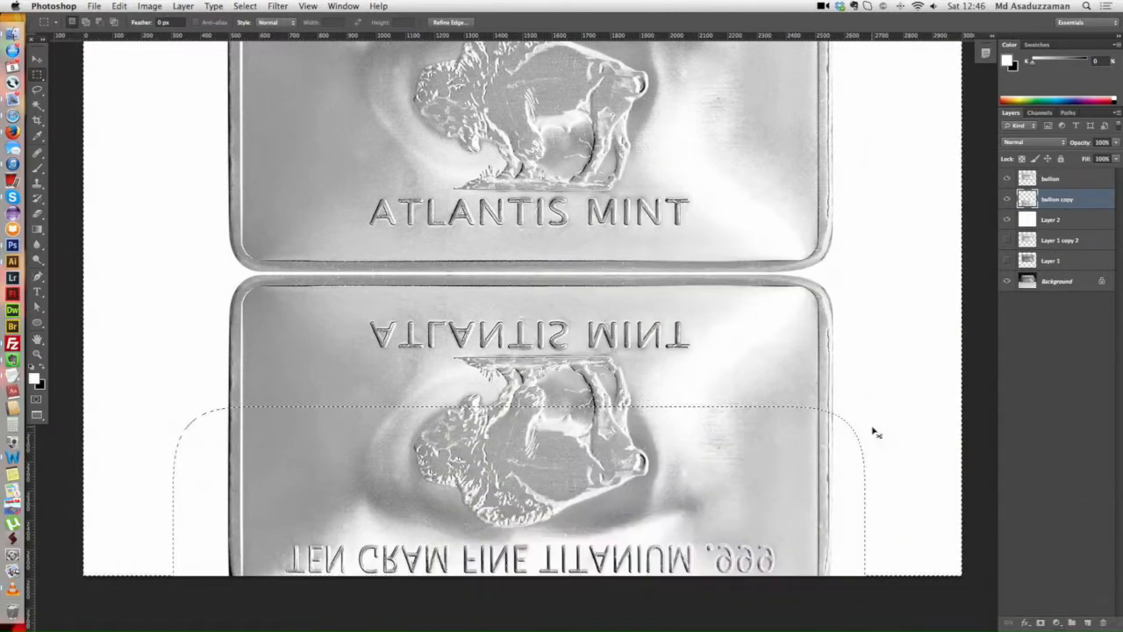
key(q)
key(q)
key(q)
key(q)
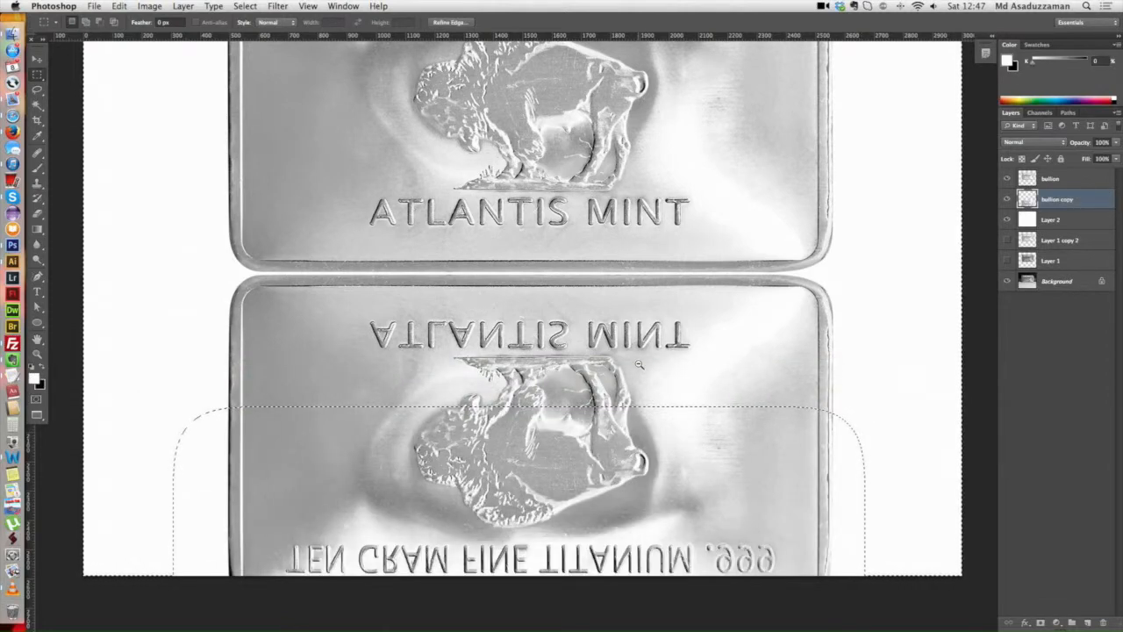
Step: Add a layer mask to the bullion copy from the inverted selection so the reflection fades out downward
key(super+minus)
drag(688, 371, 648, 354)
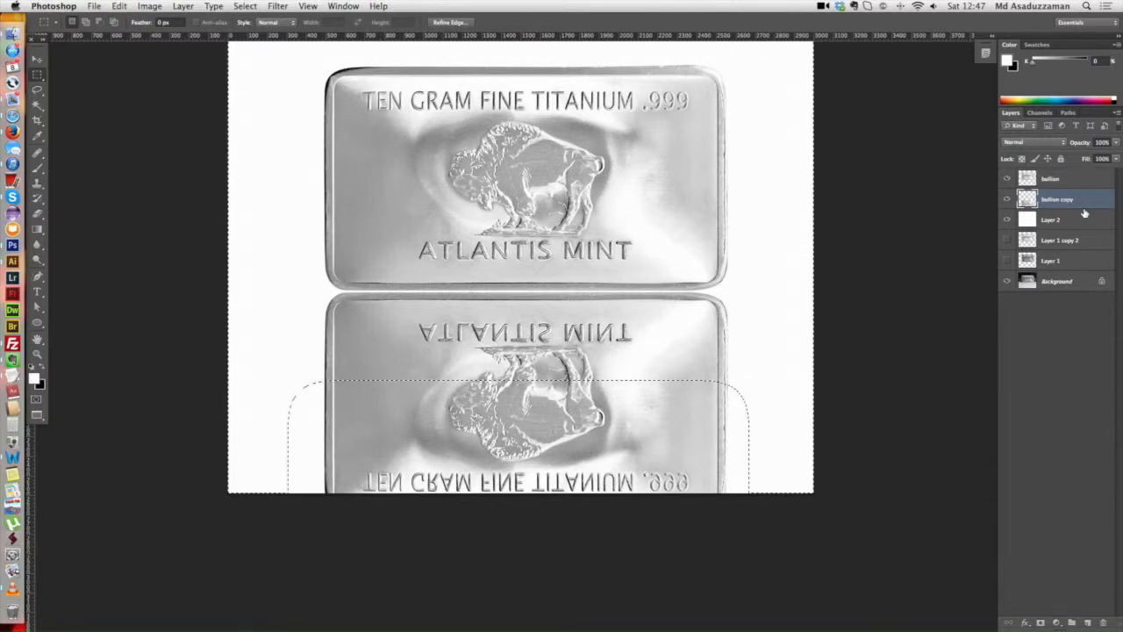
click(1042, 623)
drag(597, 372, 590, 383)
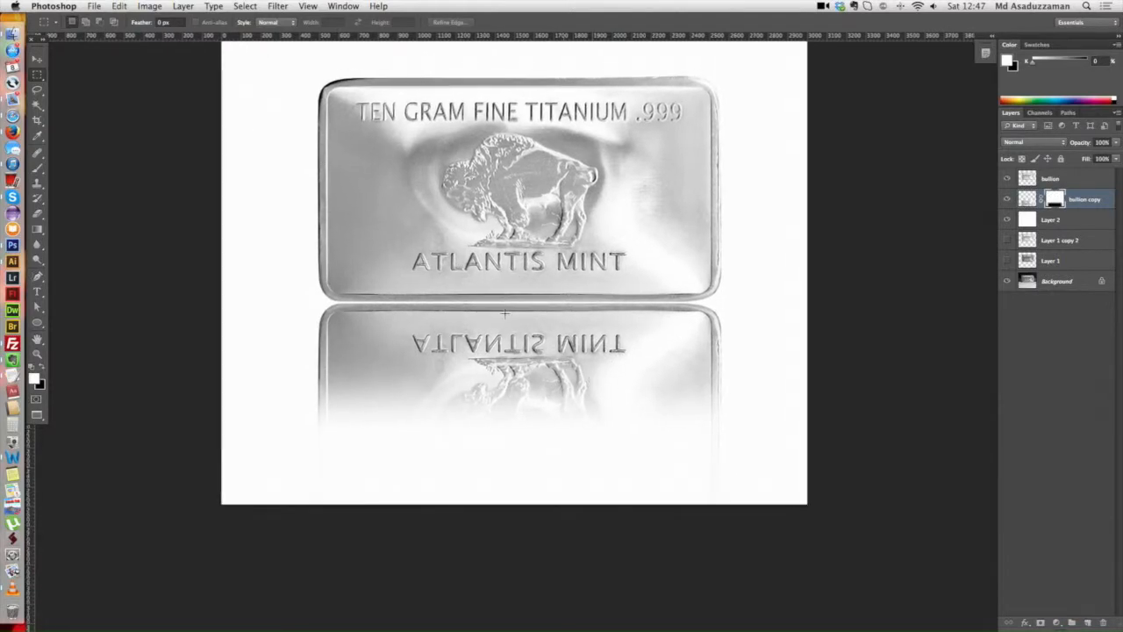
drag(505, 360, 506, 351)
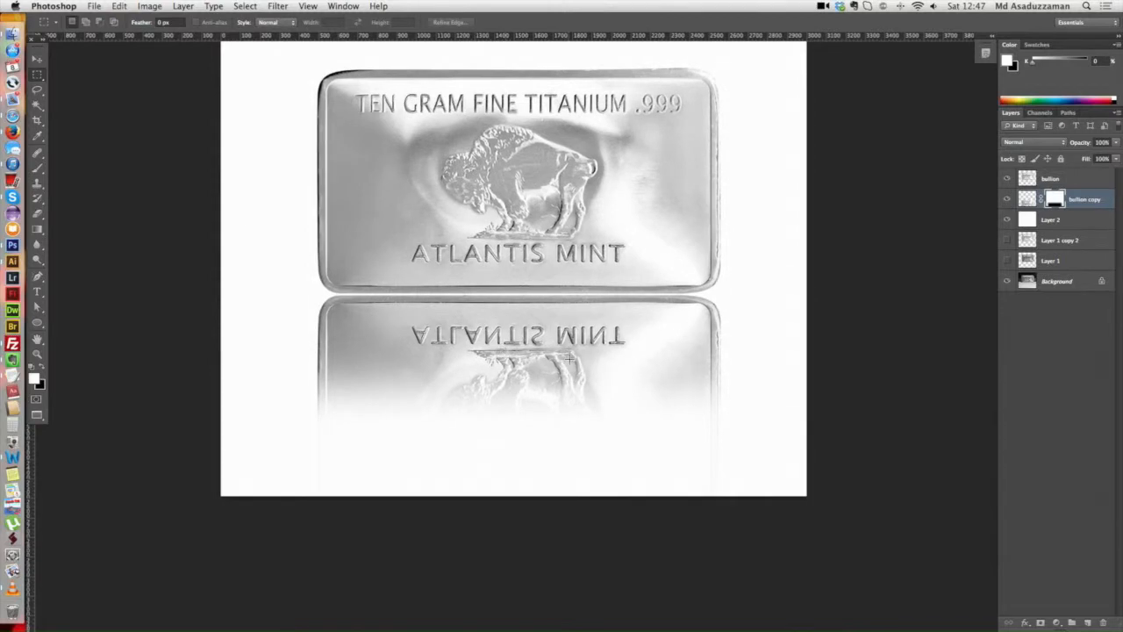
drag(590, 350, 576, 341)
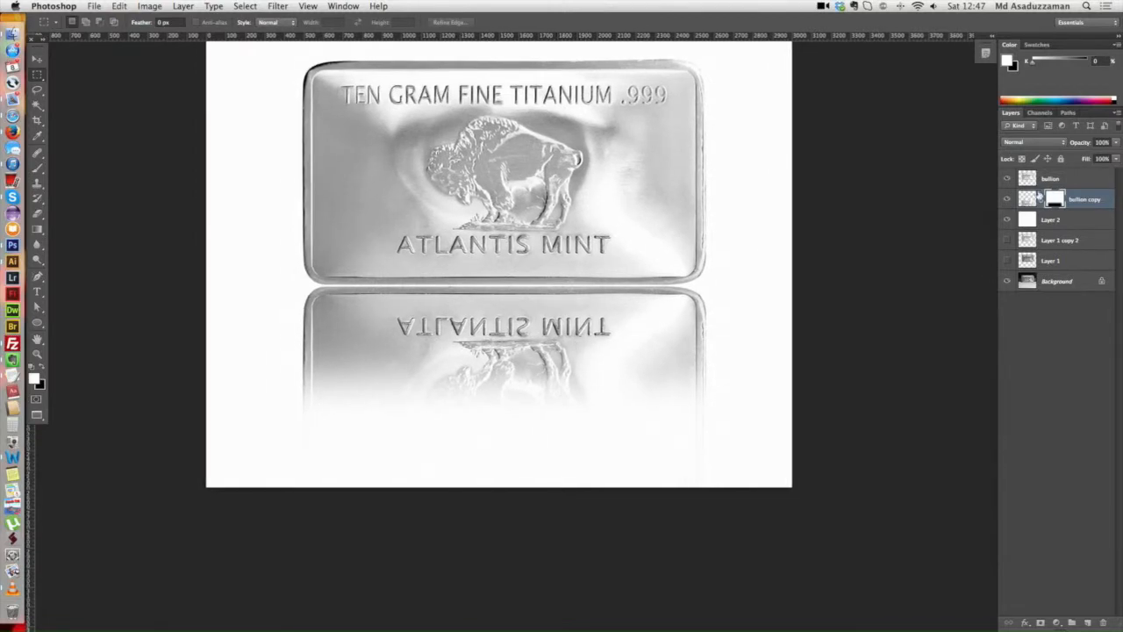
Step: Lower the opacity of the masked bullion copy reflection layer to 70%
click(1028, 198)
scroll(540, 338, up, 1)
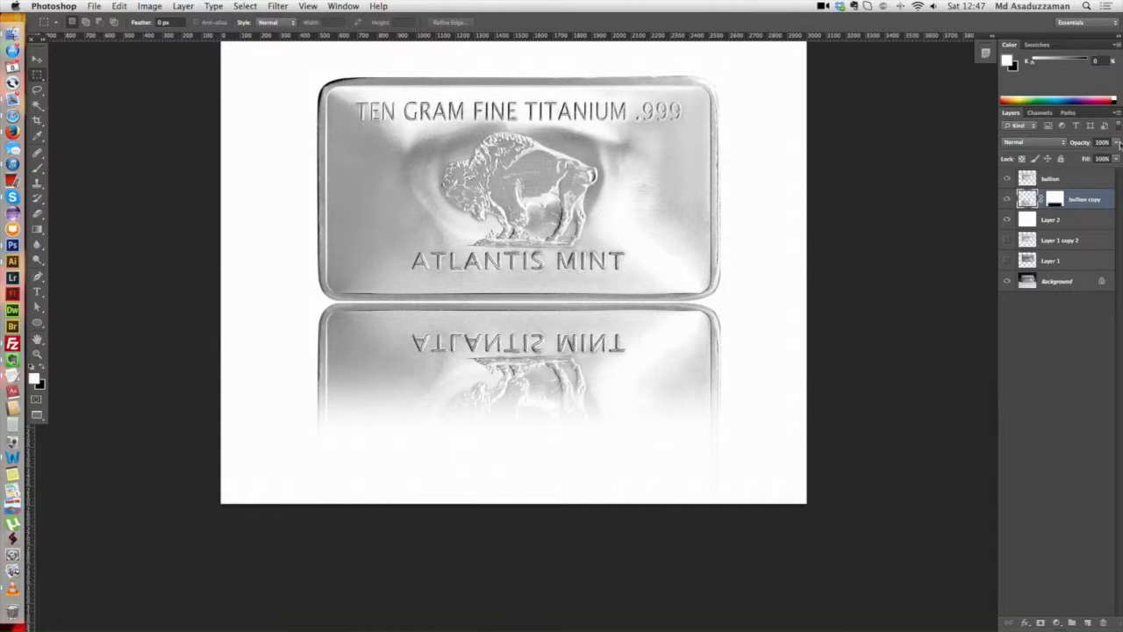
click(1115, 158)
mouse_move(1116, 156)
mouse_down()
mouse_move(1085, 157)
mouse_move(1100, 157)
mouse_up()
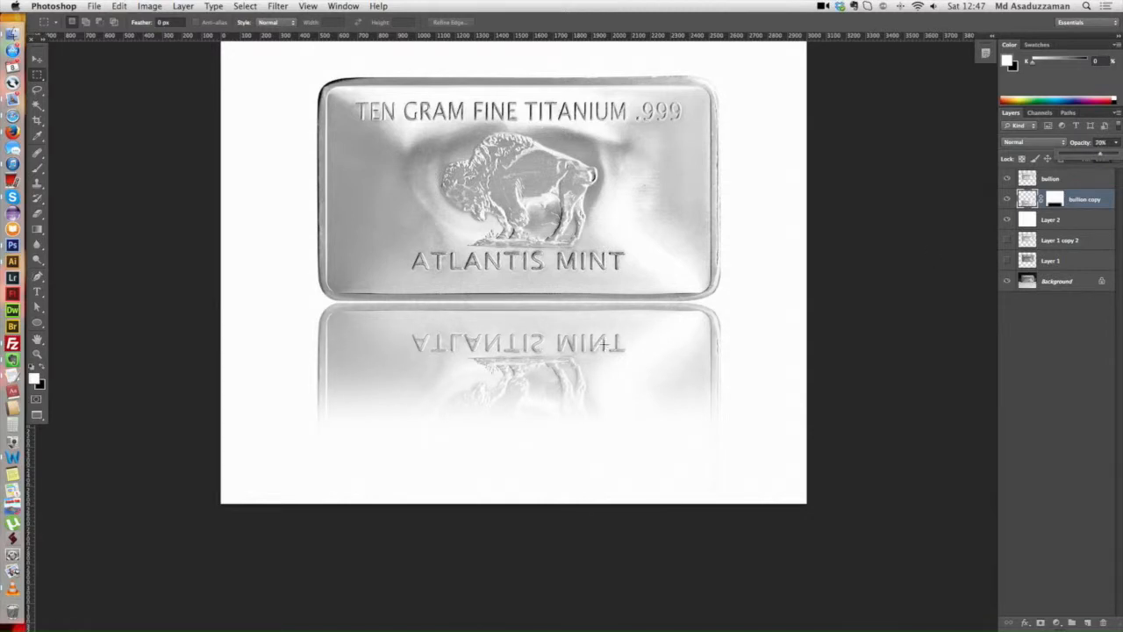
scroll(605, 344, up, 3)
scroll(605, 344, left, 1)
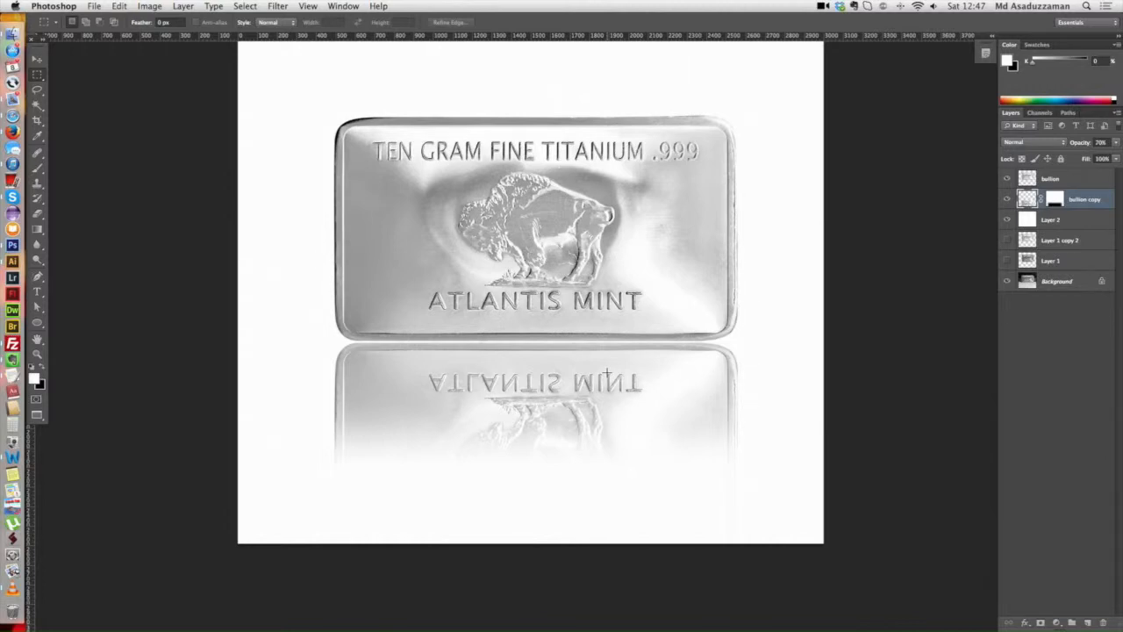
scroll(615, 296, up, 1)
scroll(618, 325, up, 1)
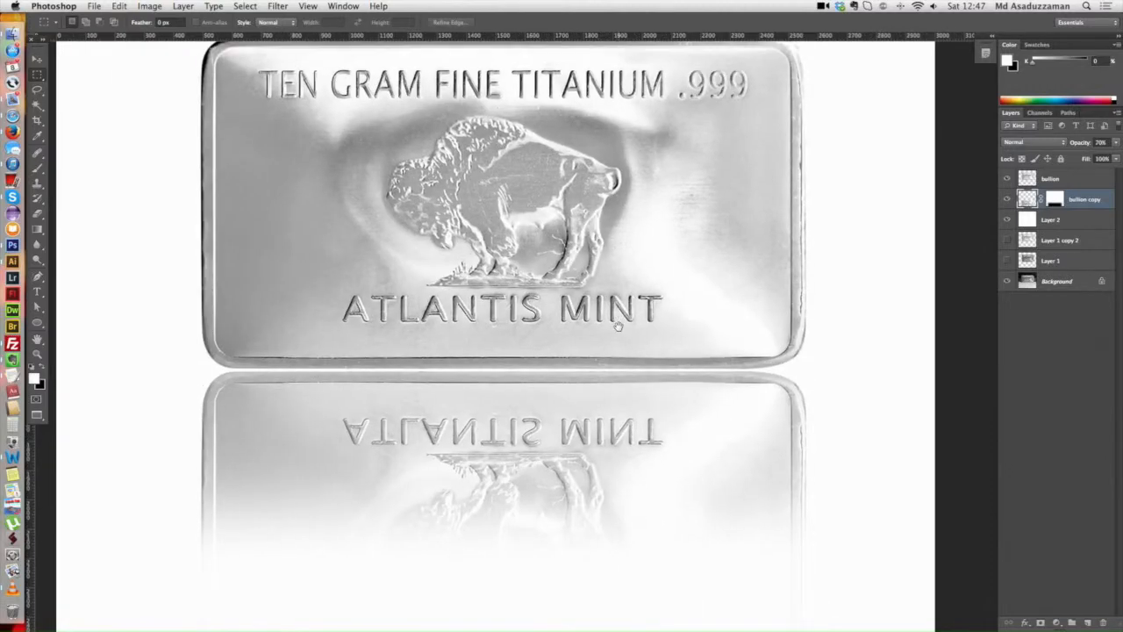
scroll(624, 329, down, 2)
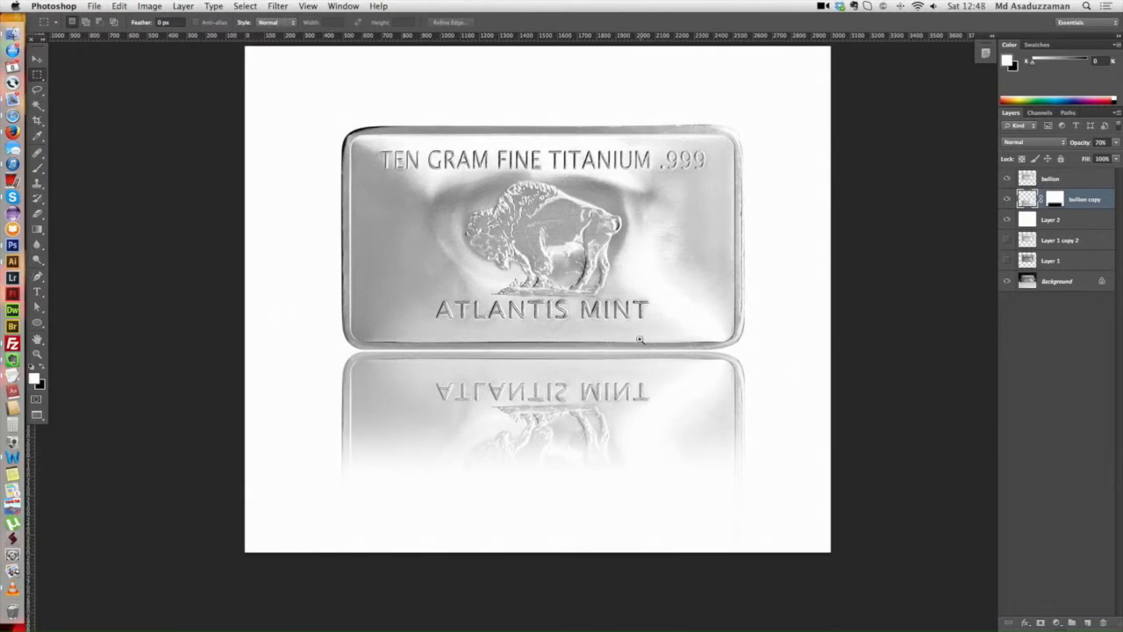
Step: Create a new empty layer and place it between the bullion layer and the bullion copy reflection layer
scroll(640, 340, up, 1)
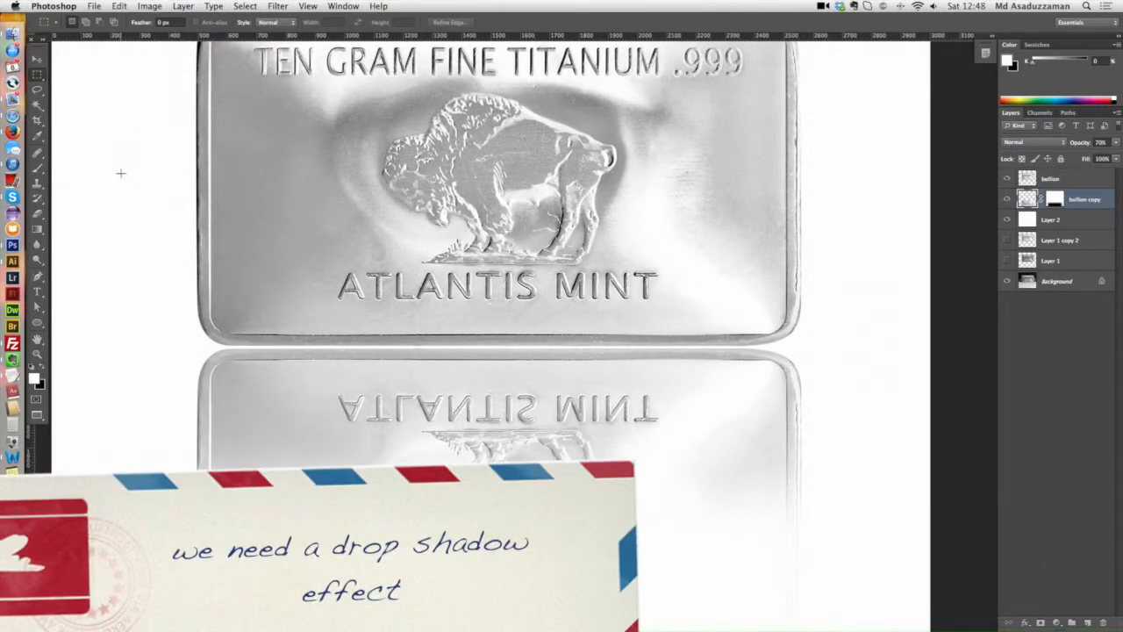
click(1070, 181)
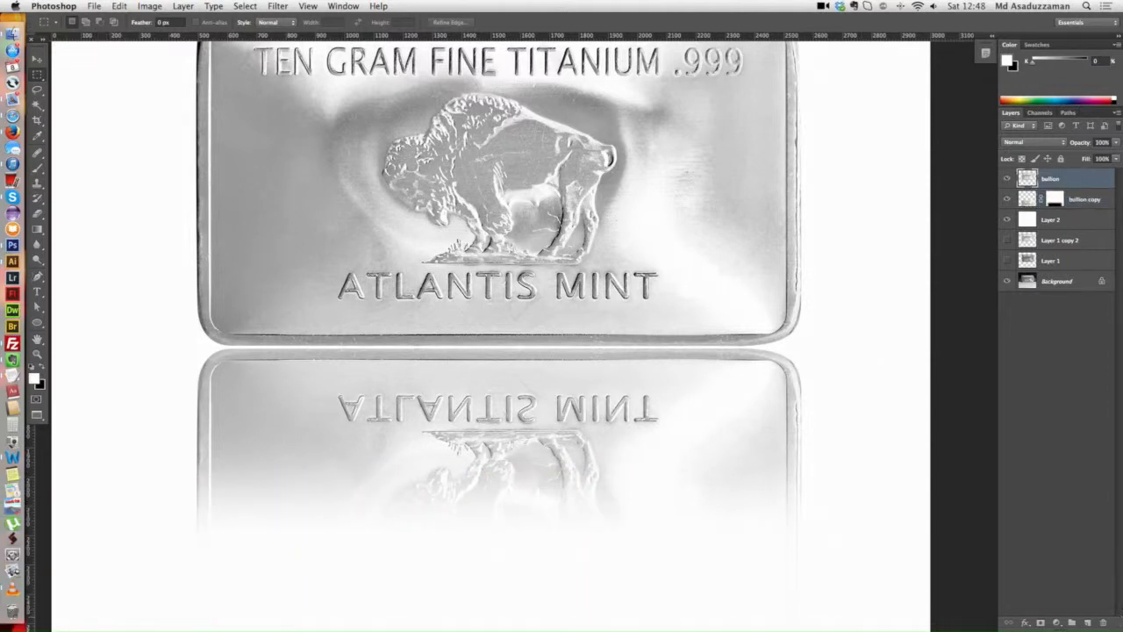
click(1089, 623)
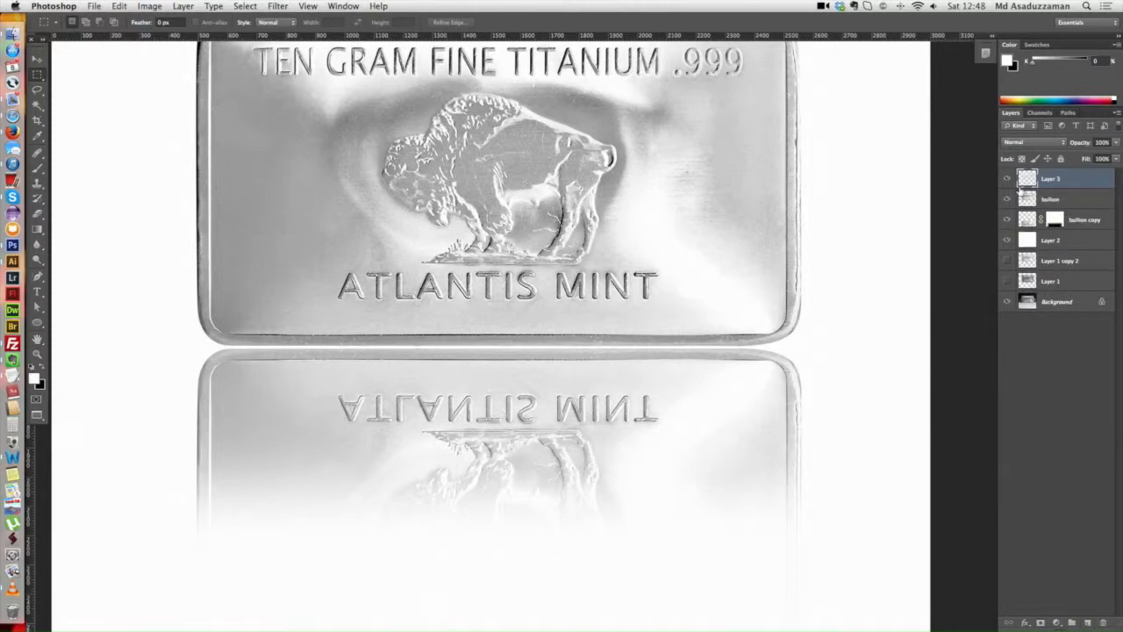
drag(1057, 181, 1057, 209)
click(1007, 181)
click(1007, 180)
click(1009, 220)
click(1008, 220)
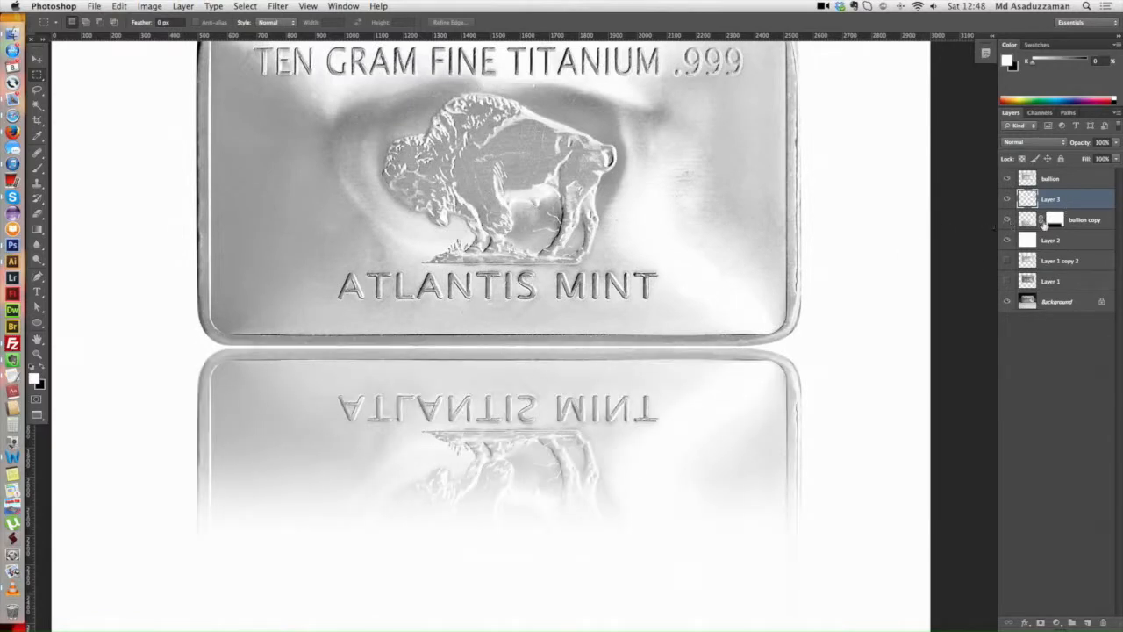
Step: Draw a wide, flat elliptical selection along the bar's bottom edge, extending slightly past both sides
key(super+minus)
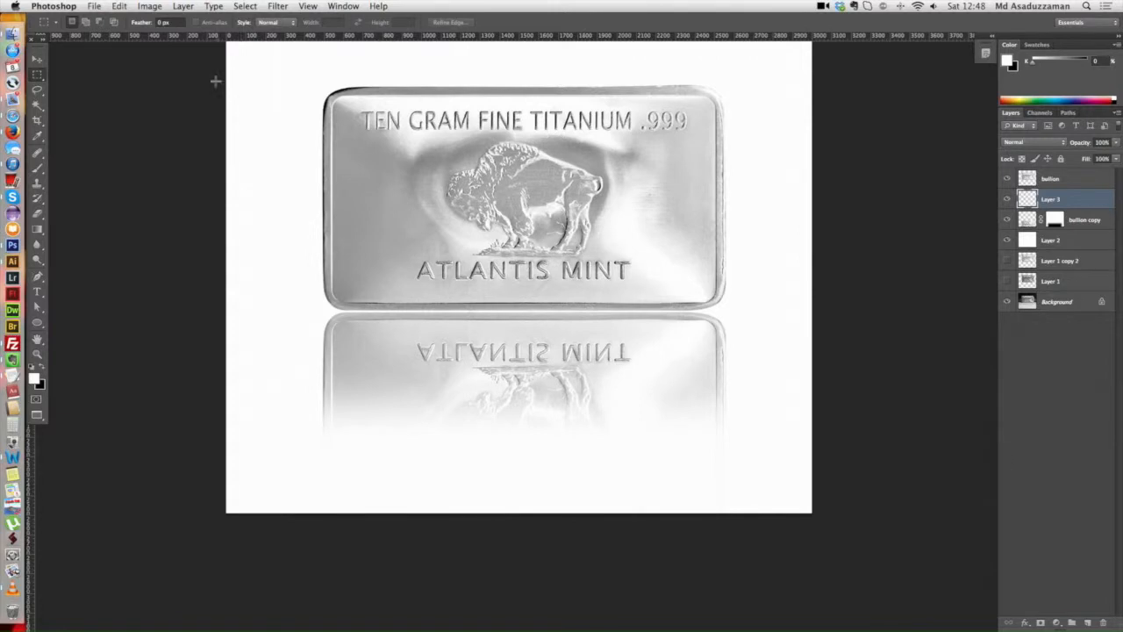
click(38, 80)
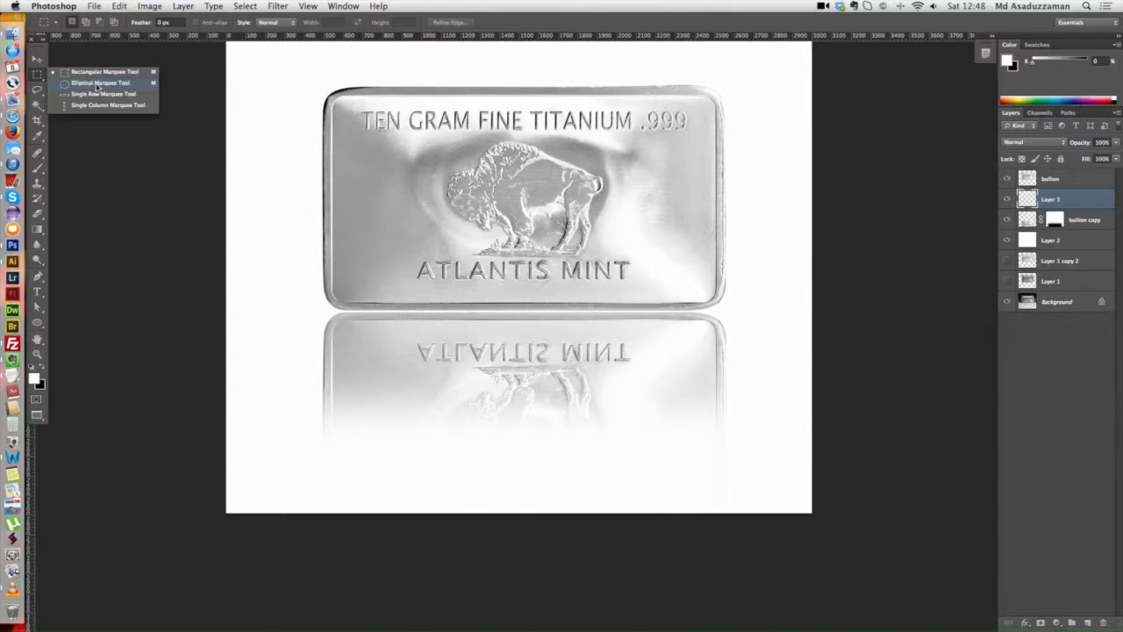
click(104, 85)
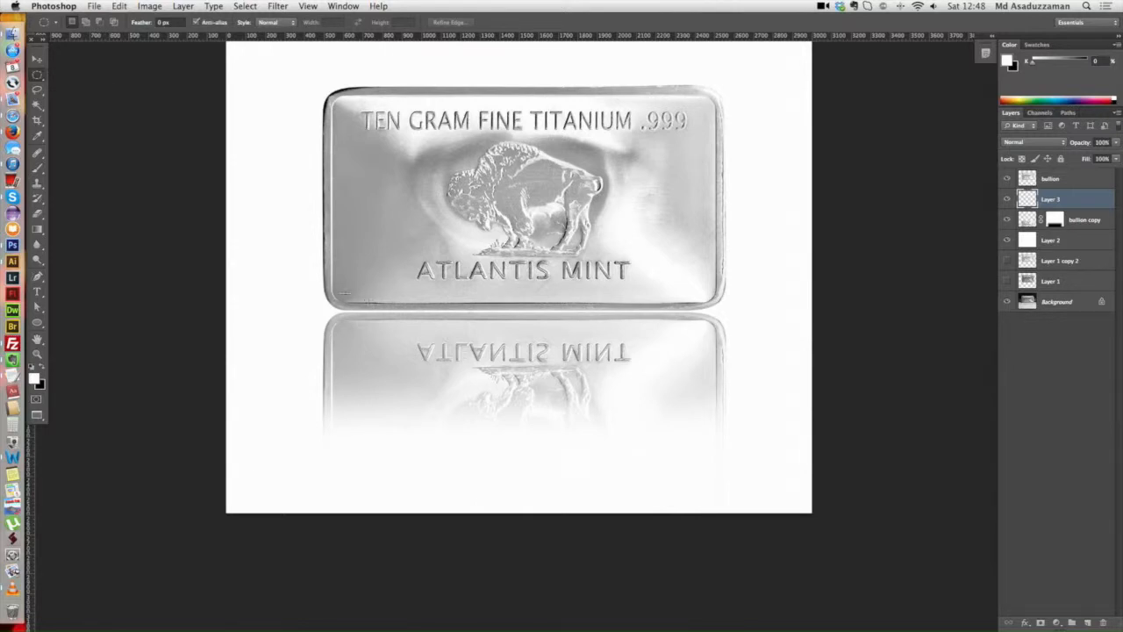
drag(318, 293, 728, 357)
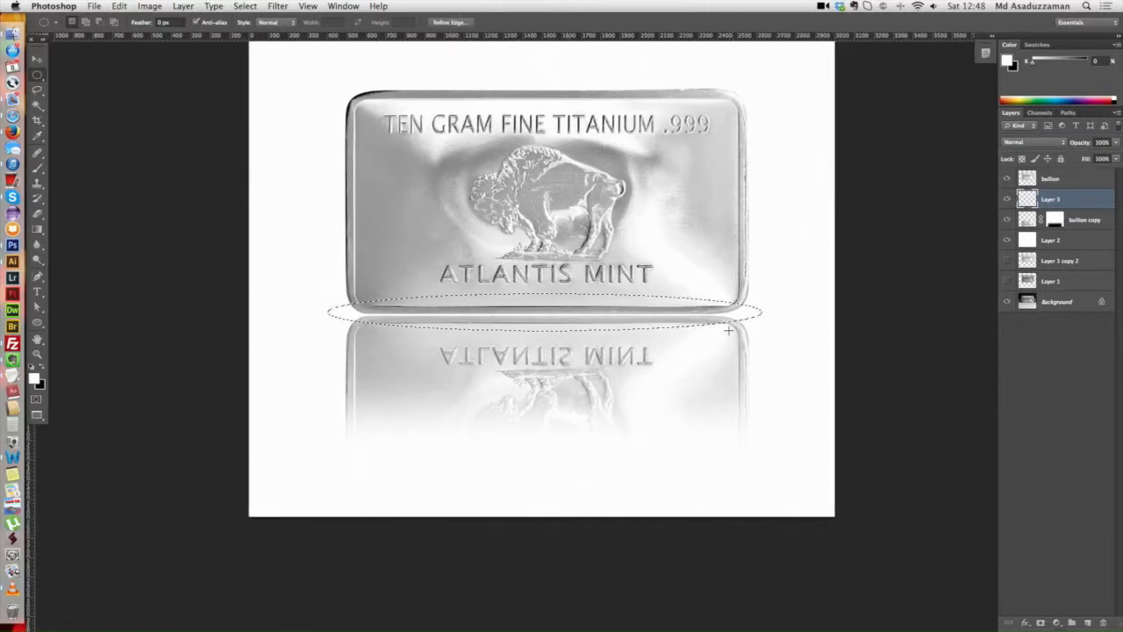
drag(652, 310, 646, 322)
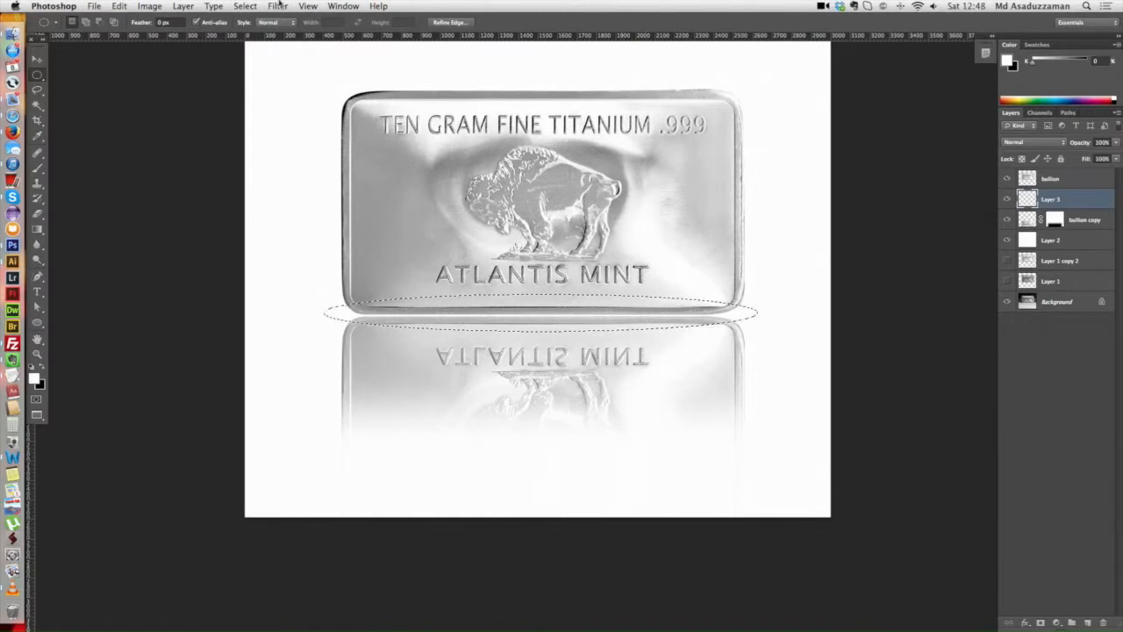
Step: Feather the elliptical selection with a radius of 30 pixels
click(247, 6)
mouse_move(268, 155)
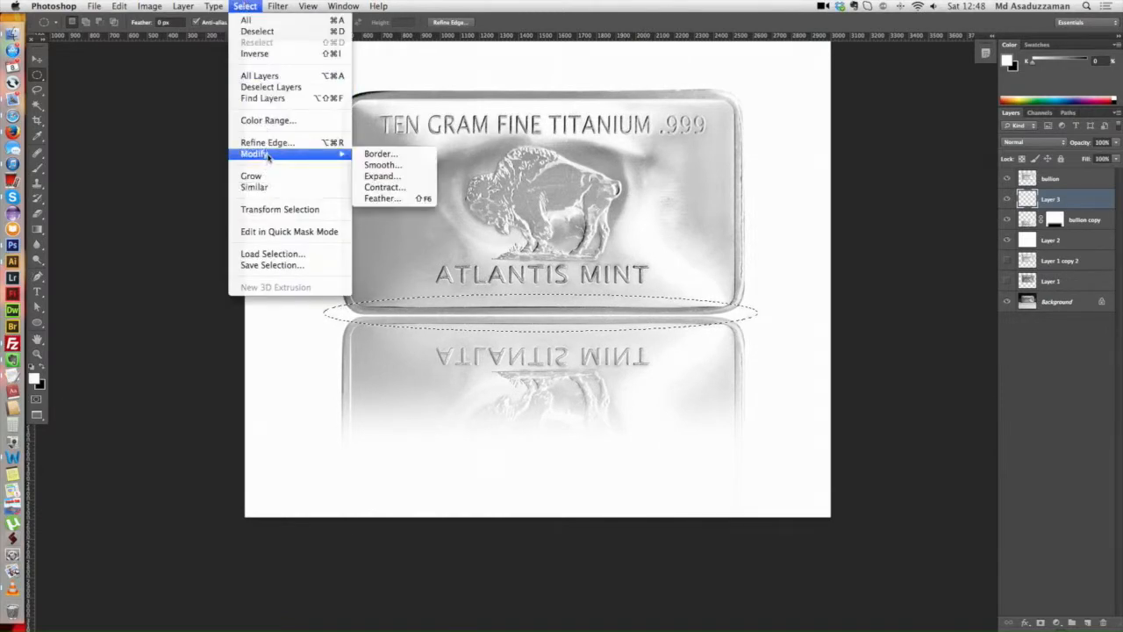
click(389, 200)
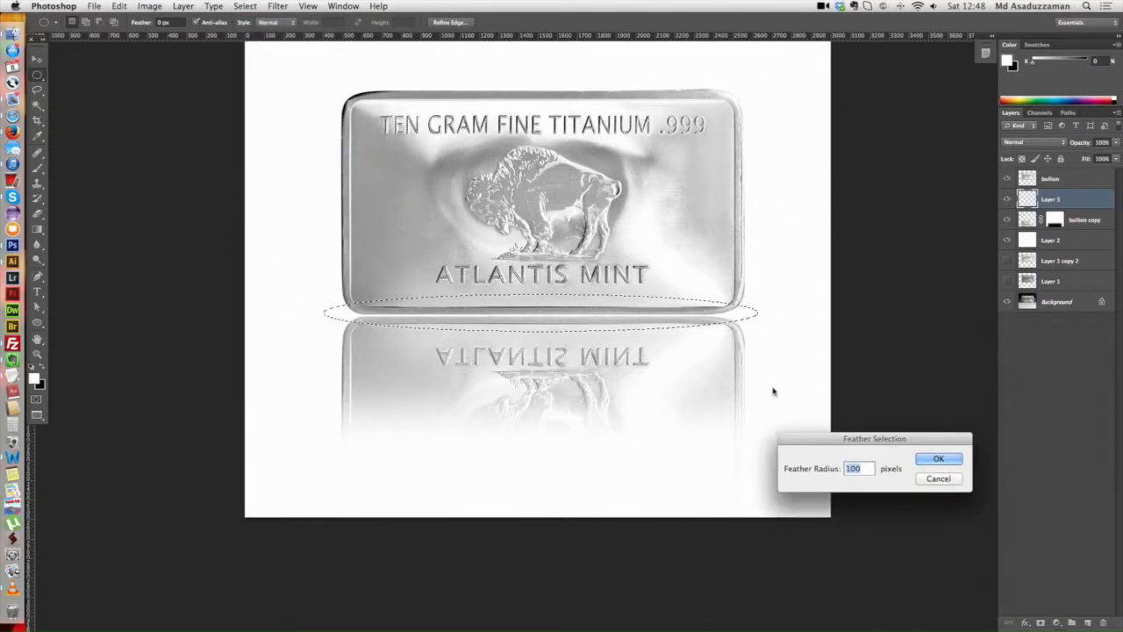
text(30)
key(Return)
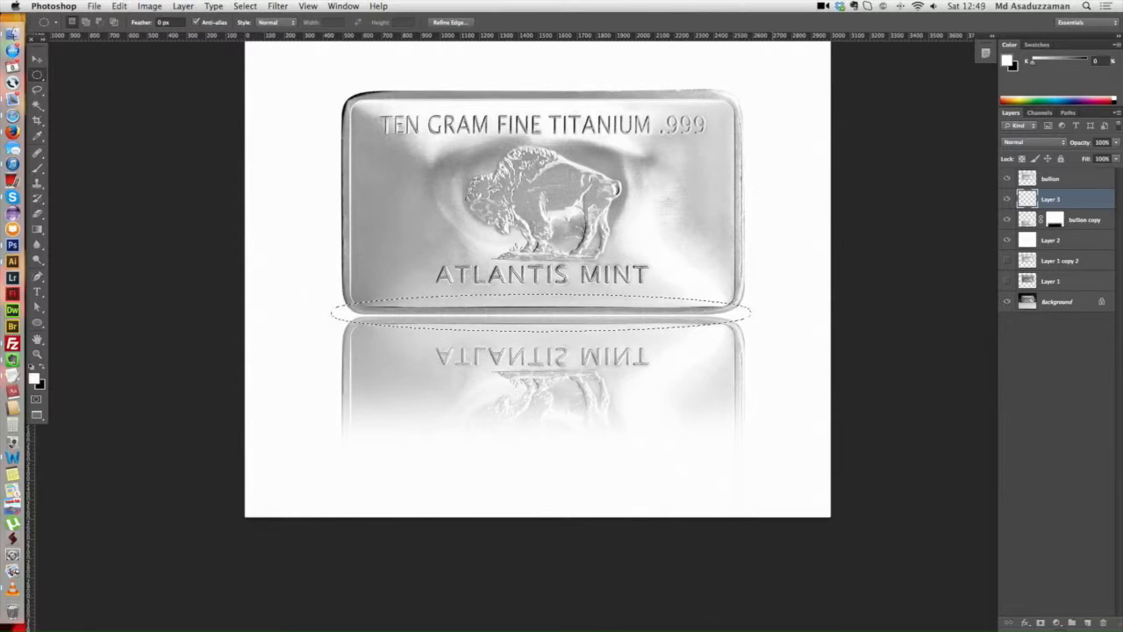
Step: Fill the feathered ellipse on the new layer with black twice to form a dark contact shadow, resetting the default colors, and deselect
scroll(652, 188, right, 1)
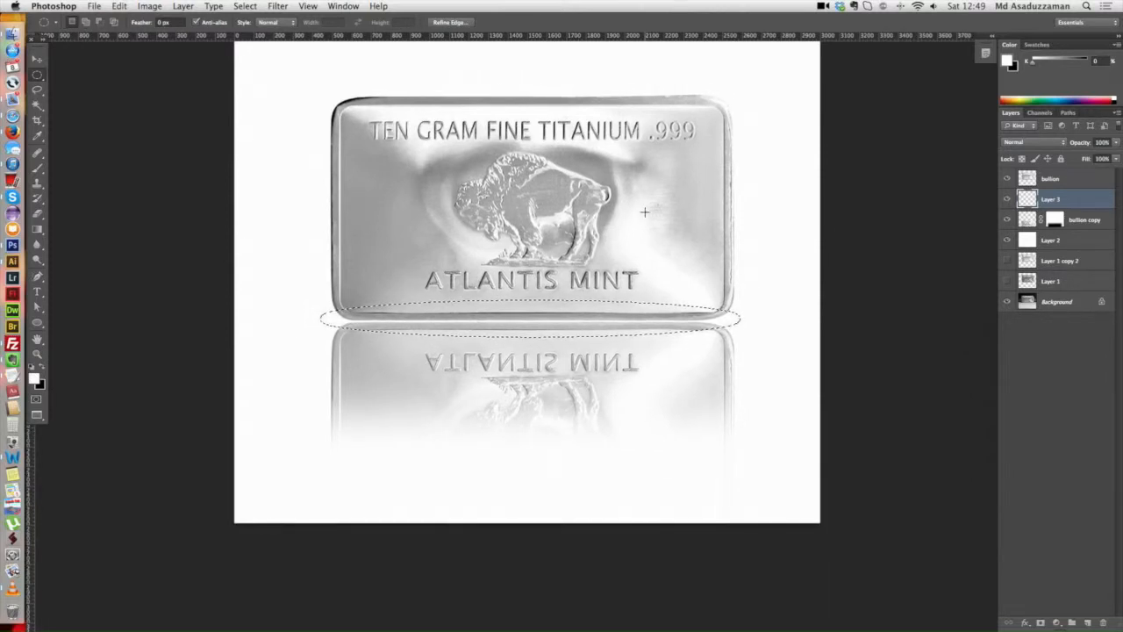
key(ctrl+BackSpace)
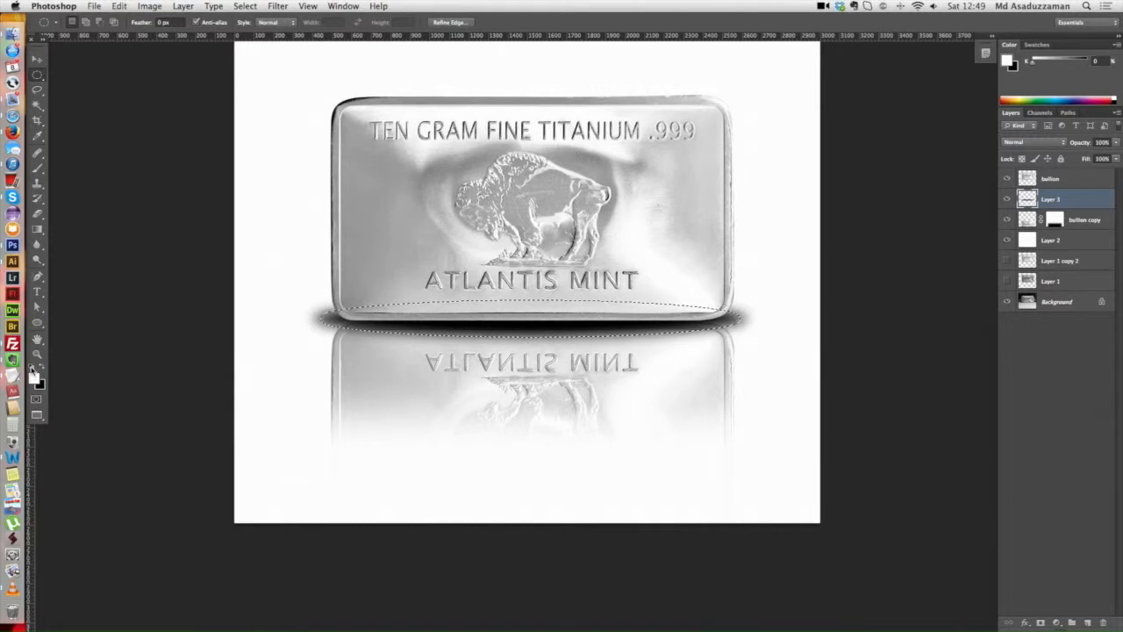
click(32, 367)
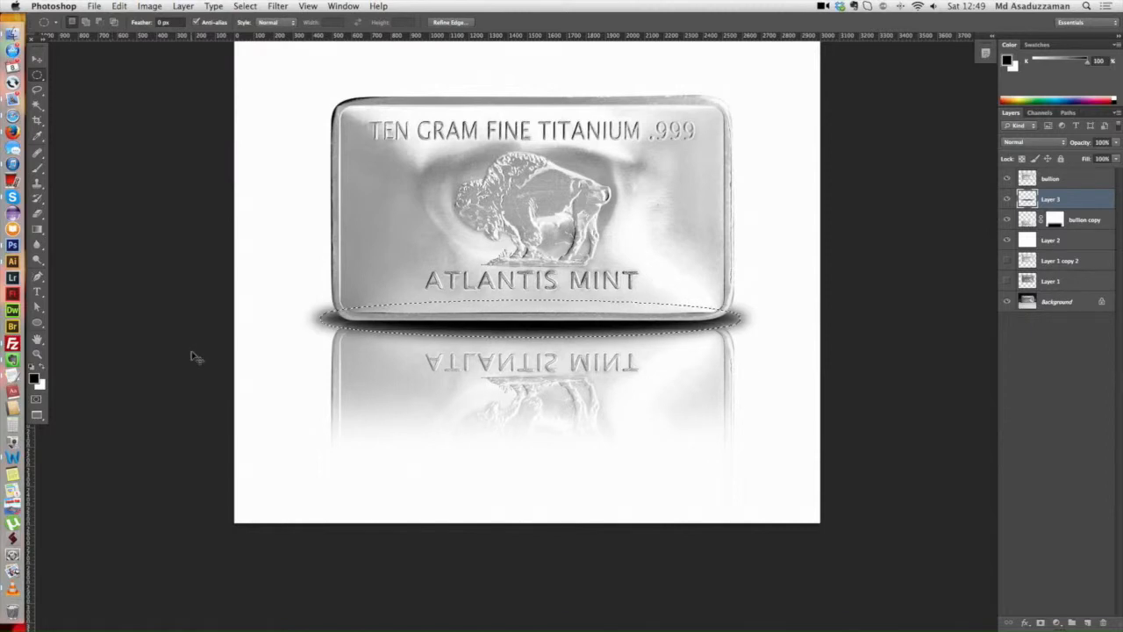
key(alt+BackSpace)
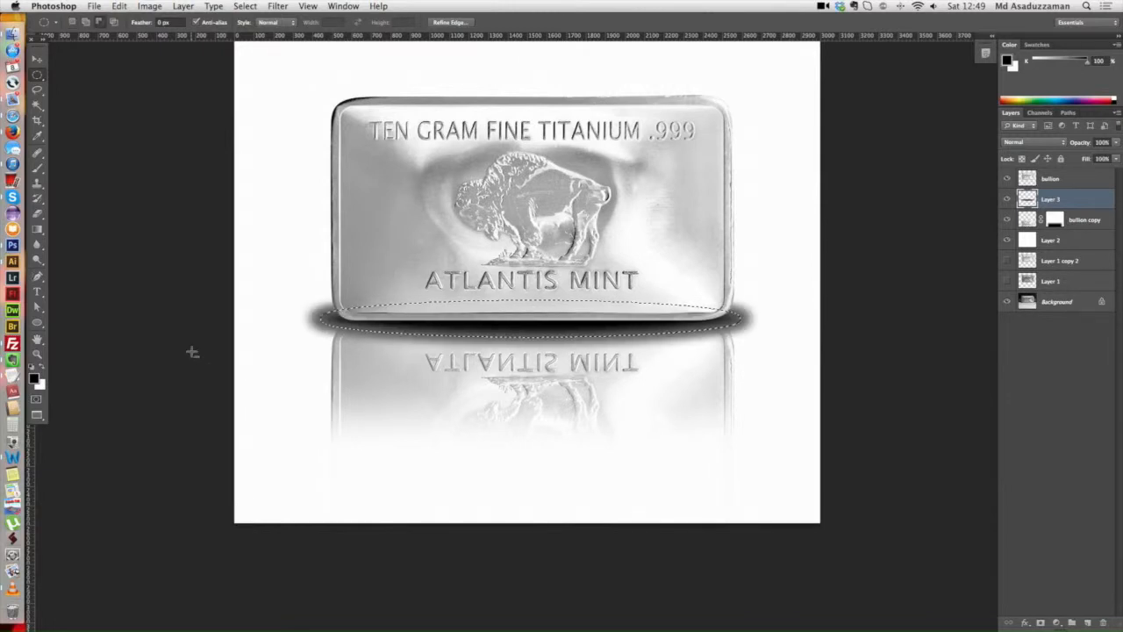
key(super+z)
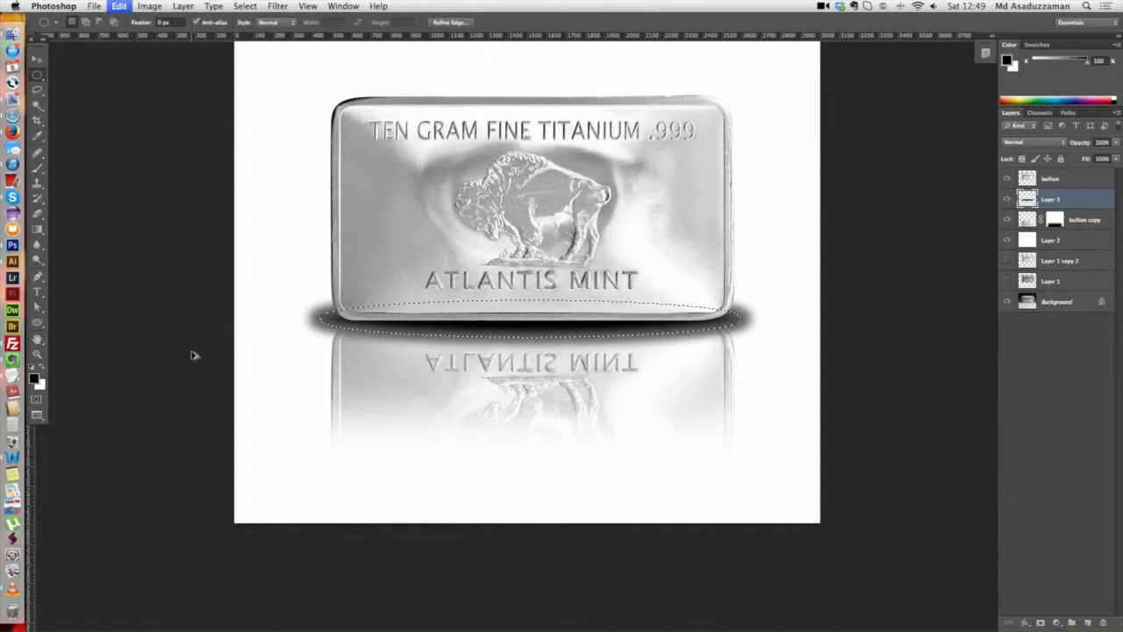
key(super+d)
Step: Reduce the opacity of the black shadow layer to 71%
super+click(521, 304)
super+click(521, 304)
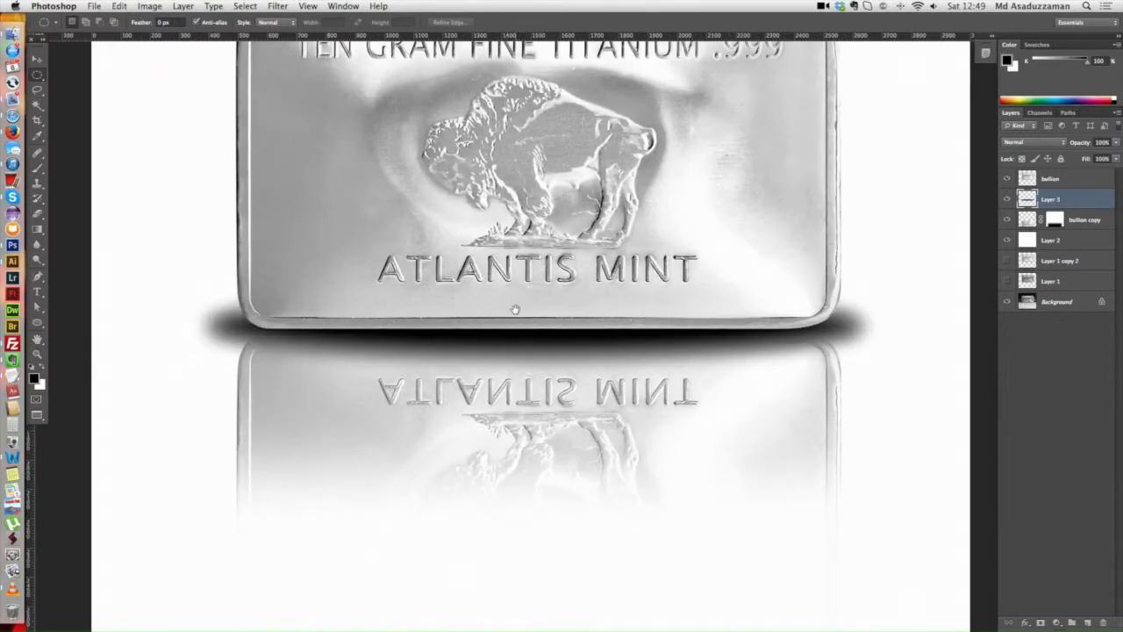
scroll(730, 293, up, 2)
drag(702, 375, 694, 358)
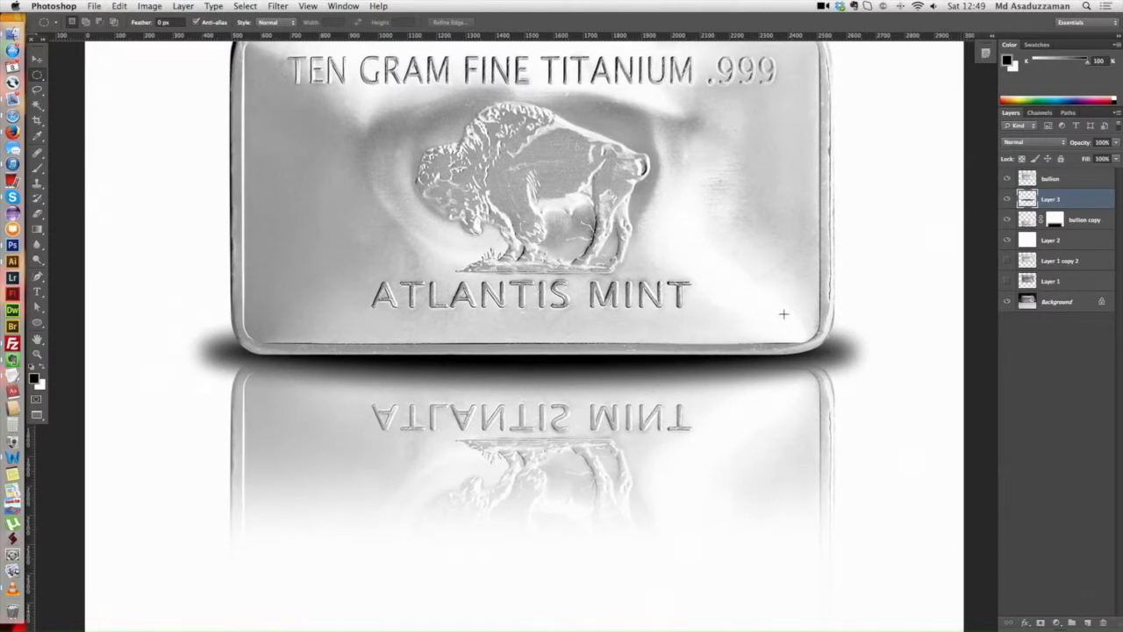
key(super+minus)
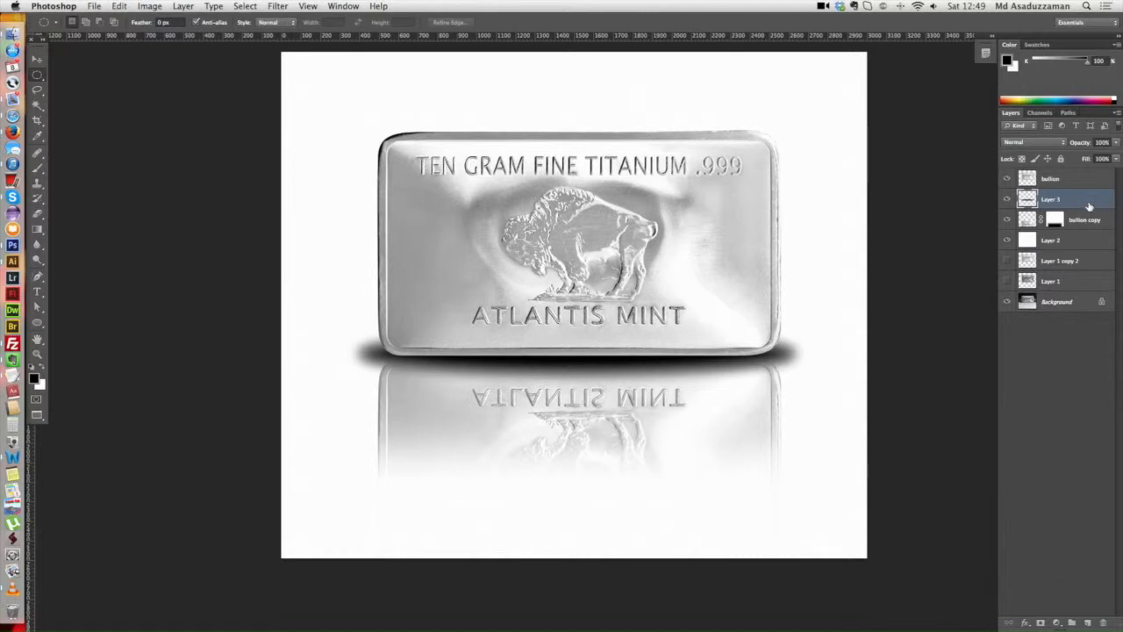
click(1117, 142)
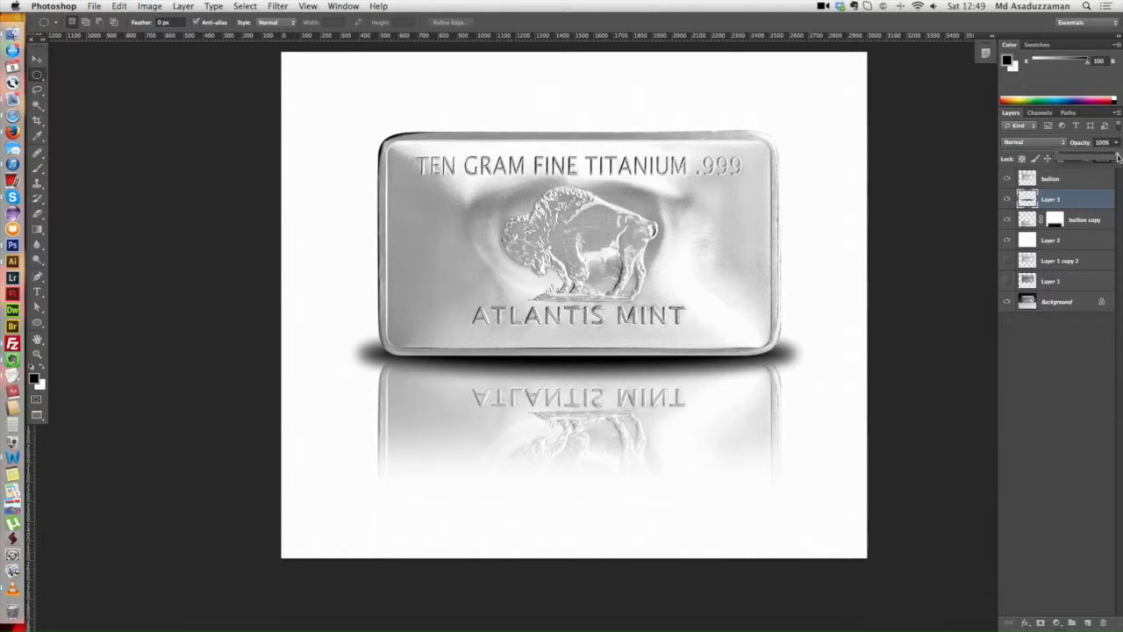
mouse_move(1115, 157)
mouse_down()
mouse_move(1091, 158)
mouse_move(1102, 159)
mouse_up()
drag(801, 314, 784, 303)
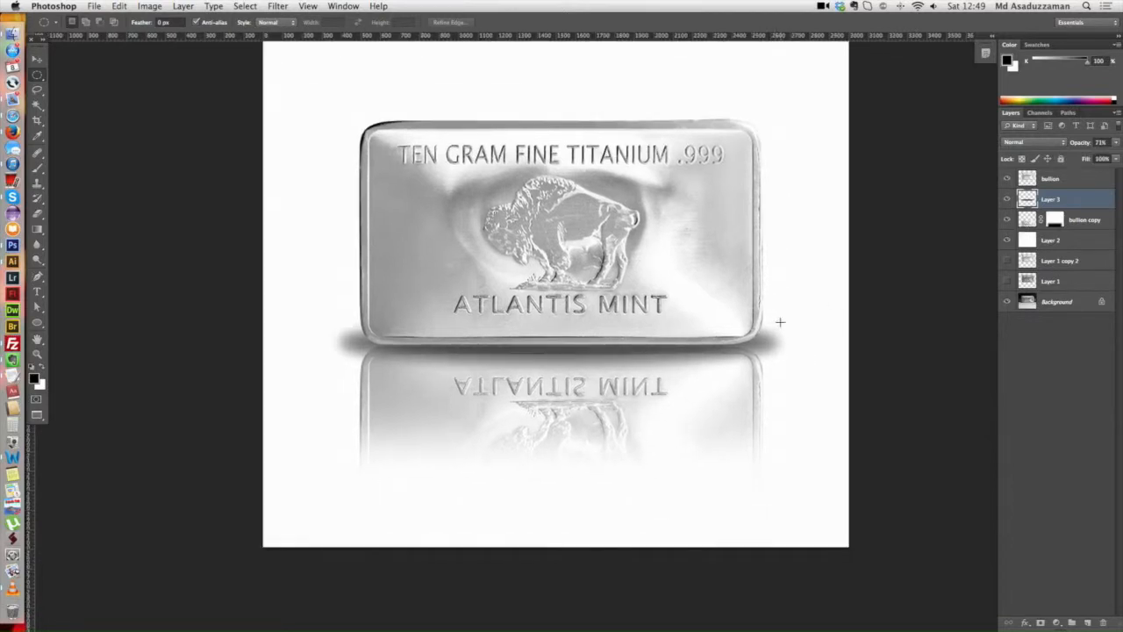
Step: Narrow the shadow with Free Transform so its ends extend only slightly past the bar's sides
key(ctrl+t)
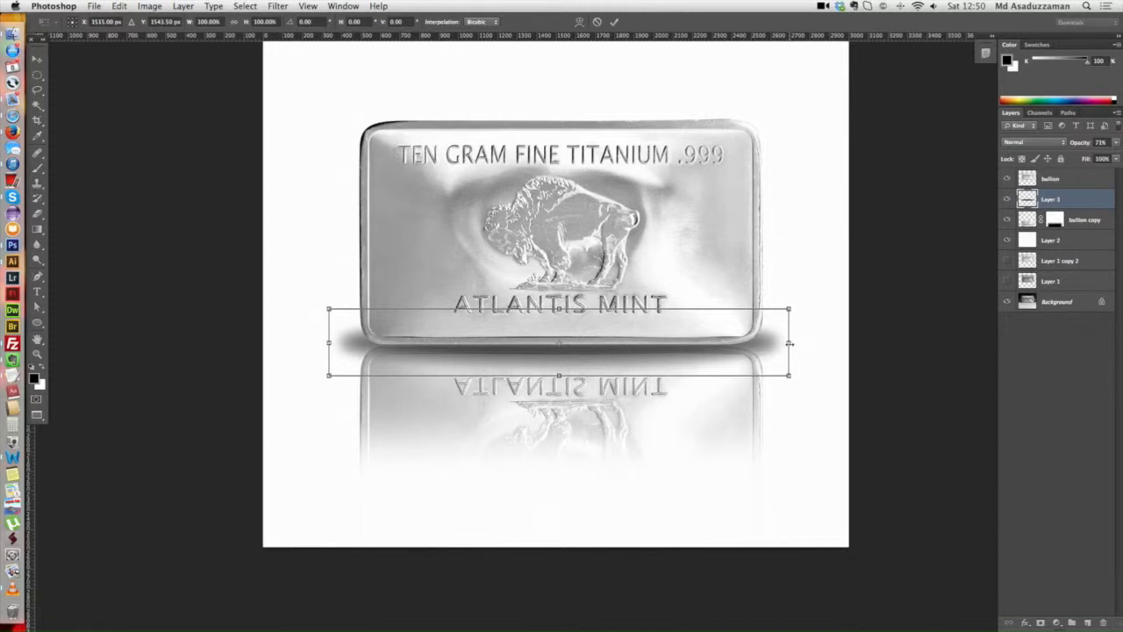
drag(787, 342, 727, 355)
key(Return)
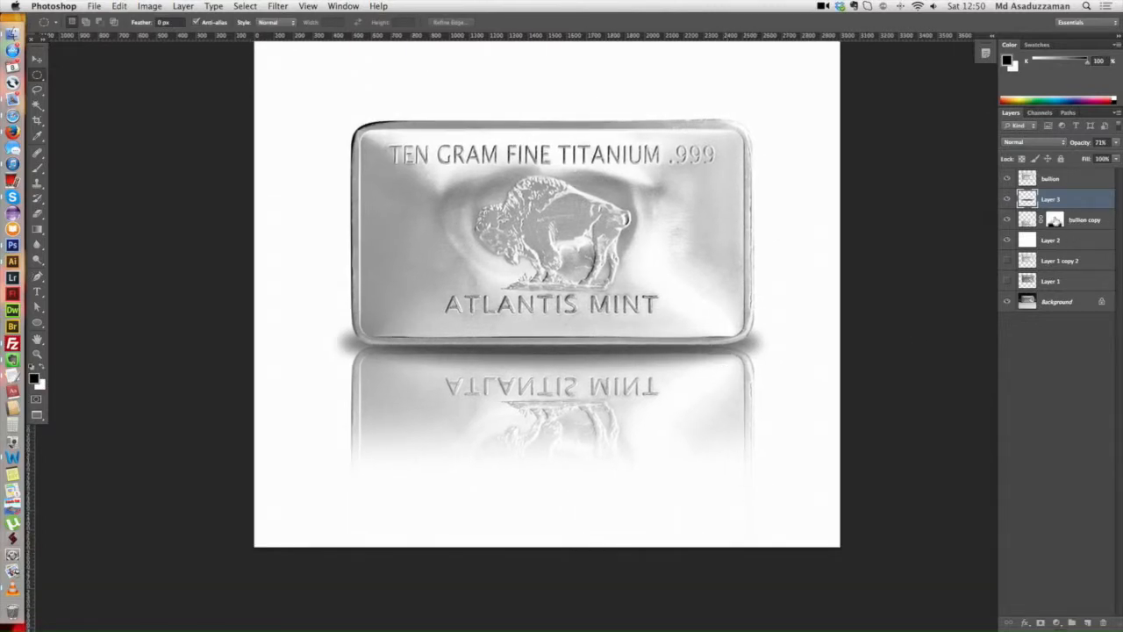
Step: Nudge the bullion copy reflection layer slightly downward with Free Transform to widen the gap beneath the bar
click(1049, 221)
key(super+t)
key(Down)
key(Down)
key(Down)
key(Down)
key(Down)
key(Down)
key(Down)
key(Down)
key(Down)
key(Down)
key(Down)
key(Down)
key(Down)
key(Down)
key(Down)
key(Down)
key(Down)
key(Down)
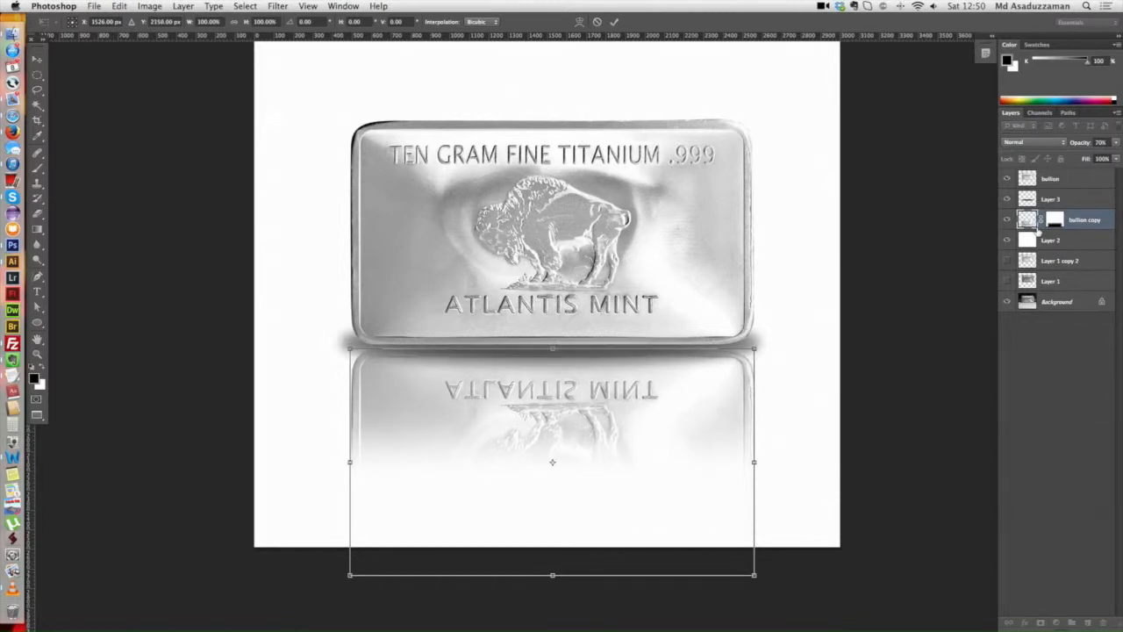
key(Return)
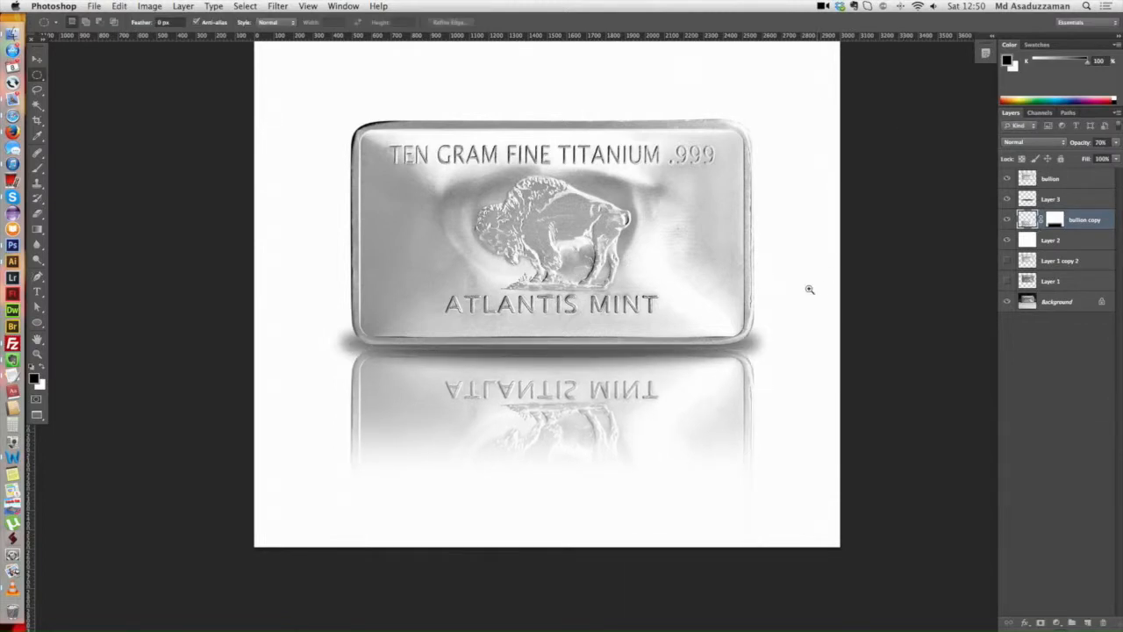
Step: Examine the finished bar, shadow and reflection at different zoom levels, checking the reflection layer's transform bounds
super+click(724, 323)
alt+click(734, 323)
drag(732, 285, 735, 299)
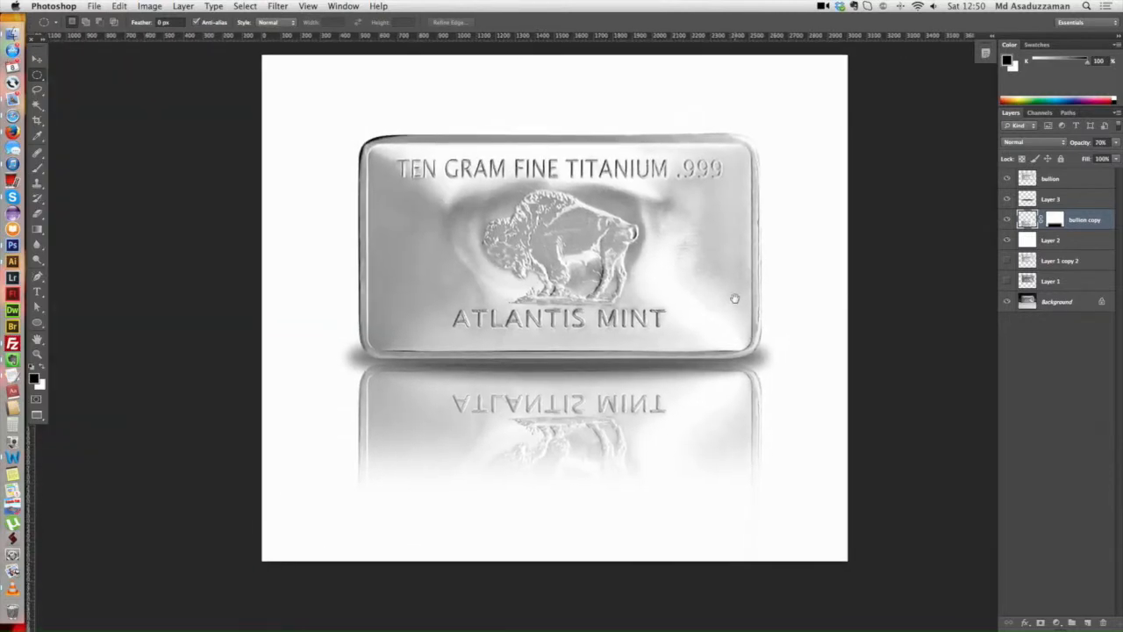
scroll(726, 339, down, 1)
key(super+t)
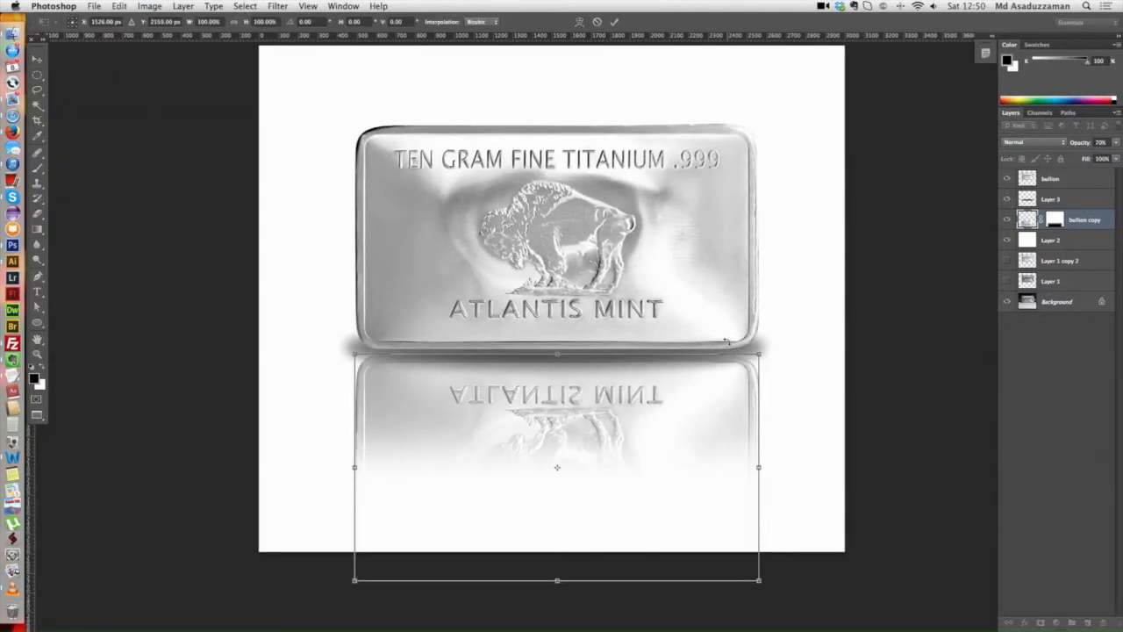
key(Return)
scroll(702, 340, up, 1)
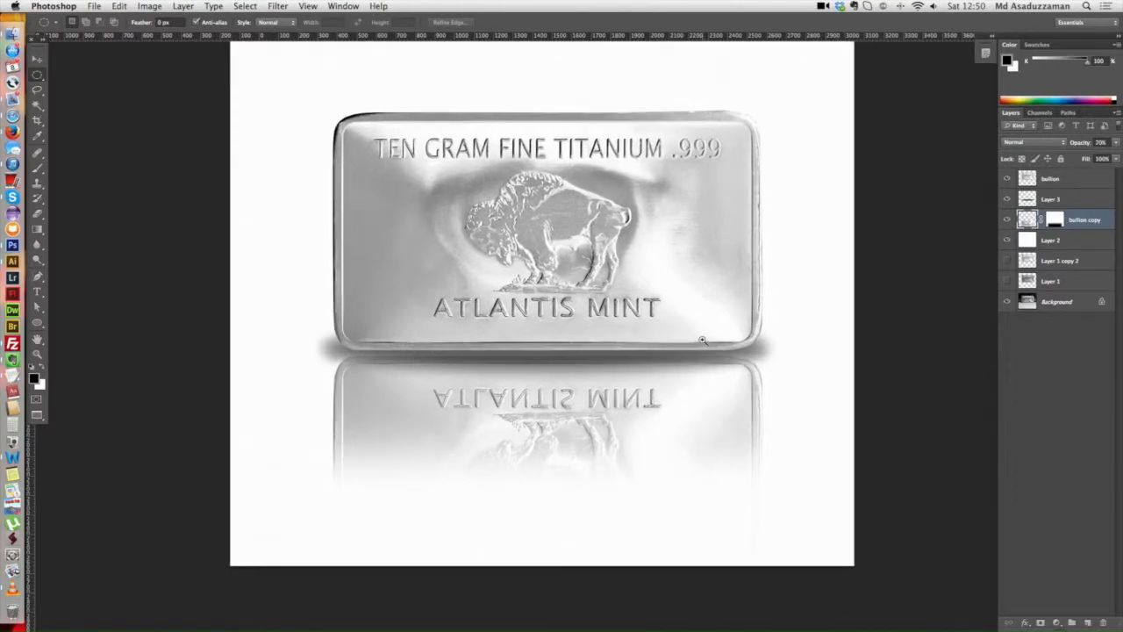
scroll(702, 341, up, 1)
scroll(705, 359, down, 2)
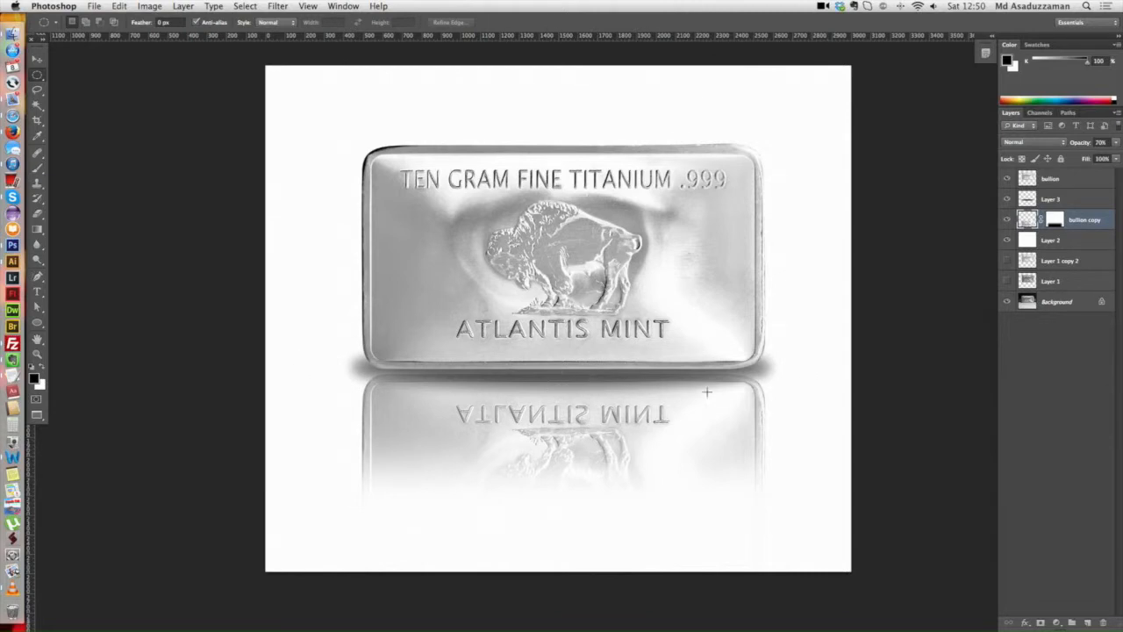
scroll(636, 354, up, 2)
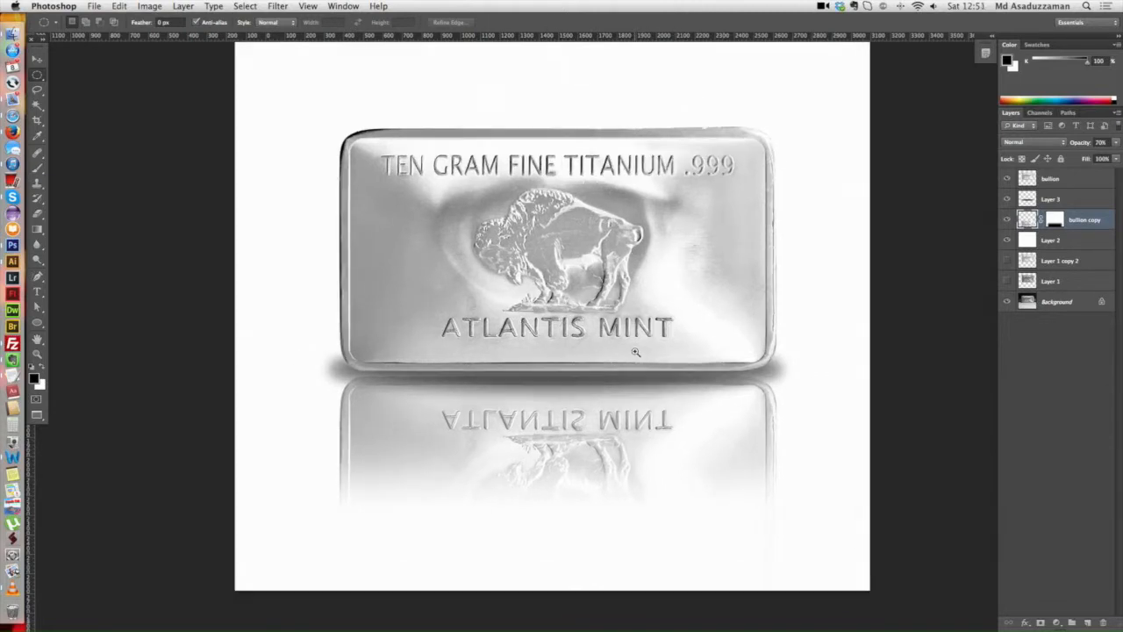
scroll(637, 352, down, 3)
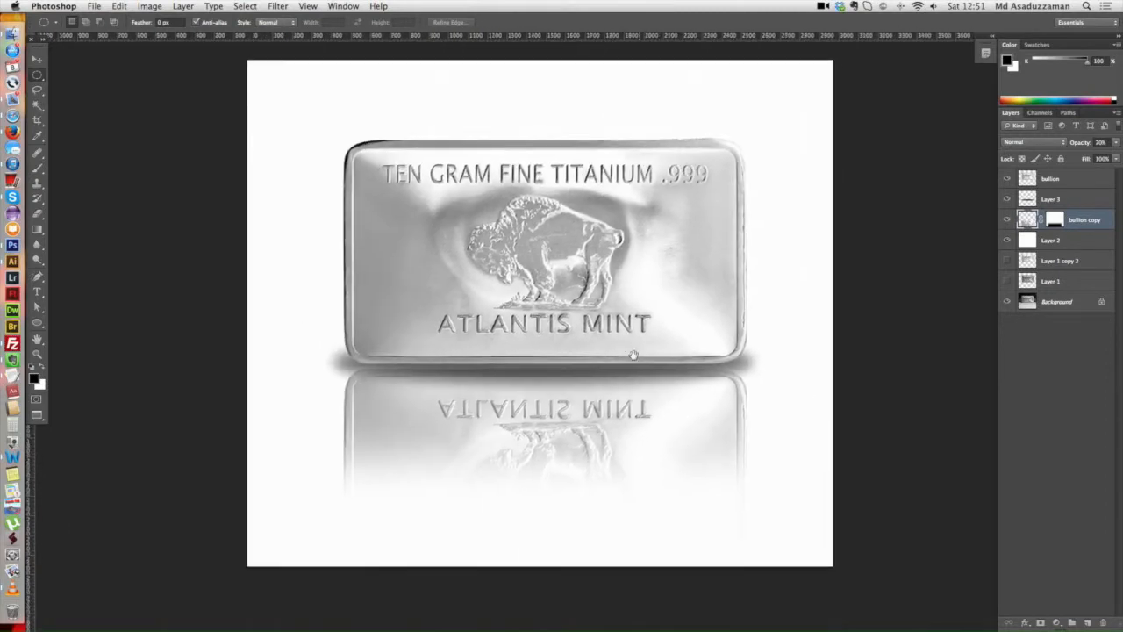